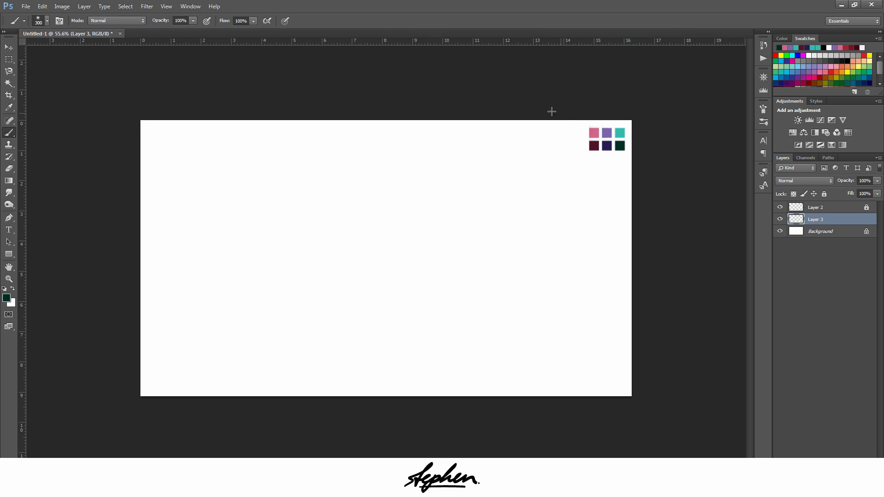
Step: Briefly switch to the Move tool, then return to the Brush tool with B
left_click(8, 47)
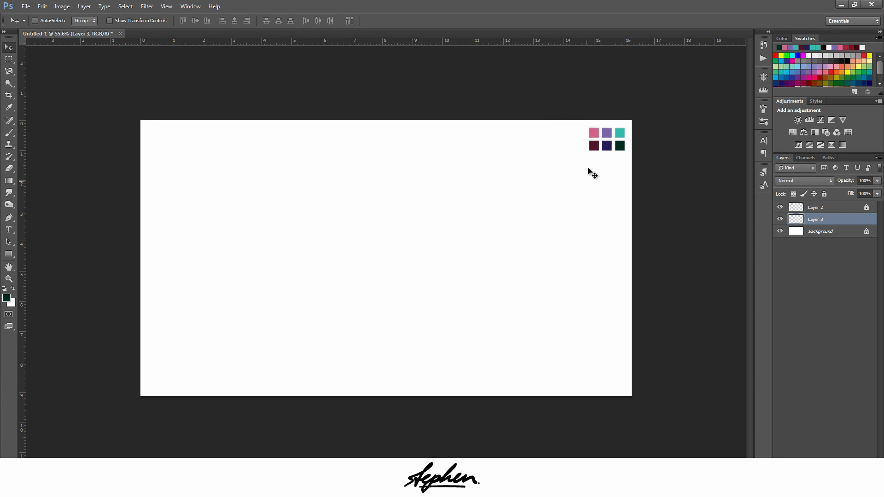
key("b")
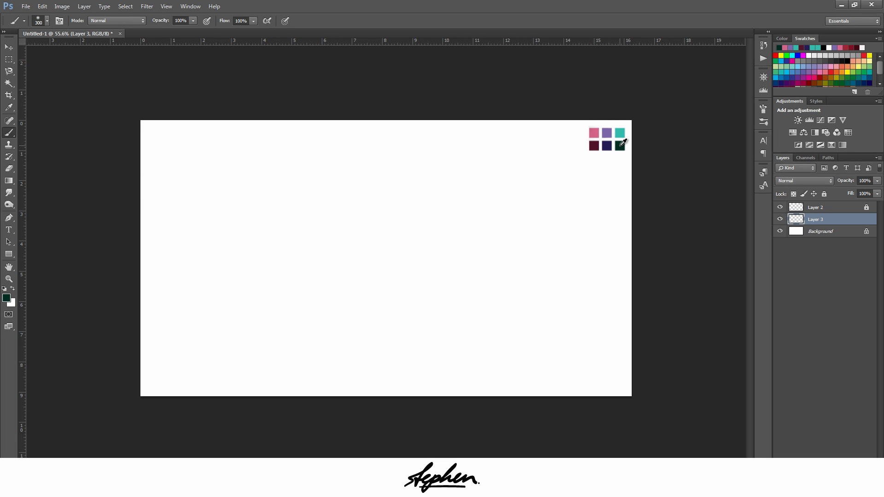
Step: Paint large soft dark-teal blobs on Layer 3 with a 300 px soft round brush
mouse_move(623, 374)
left_mouse_down()
mouse_move(613, 388)
mouse_move(566, 388)
mouse_move(617, 401)
mouse_move(442, 396)
left_mouse_up()
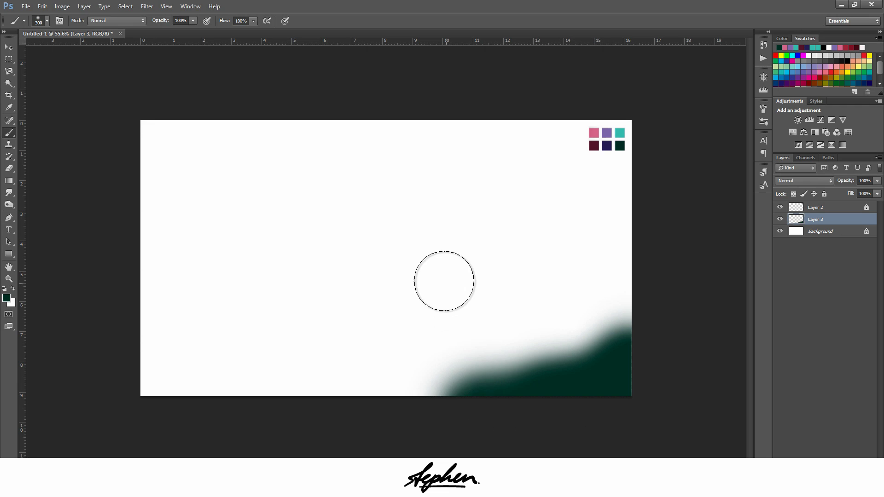
mouse_move(444, 281)
left_mouse_down()
mouse_move(389, 277)
mouse_move(375, 256)
mouse_move(339, 263)
mouse_move(417, 319)
left_mouse_up()
mouse_move(225, 173)
left_mouse_down()
mouse_move(187, 175)
mouse_move(284, 173)
mouse_move(185, 216)
left_mouse_up()
right_click(184, 354)
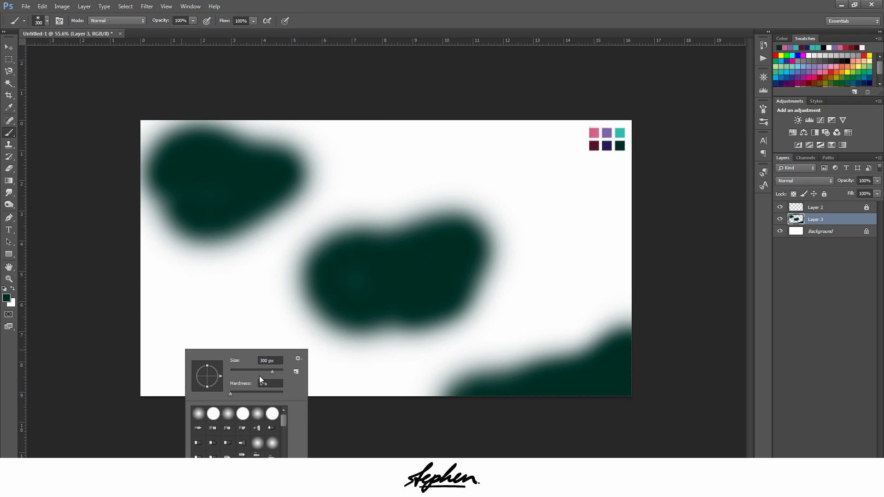
mouse_move(134, 369)
left_mouse_down()
mouse_move(147, 404)
mouse_move(206, 371)
mouse_move(275, 384)
mouse_move(195, 351)
mouse_move(185, 388)
left_mouse_up()
mouse_move(442, 128)
left_mouse_down()
mouse_move(536, 143)
mouse_move(573, 181)
left_mouse_up()
left_click(564, 297)
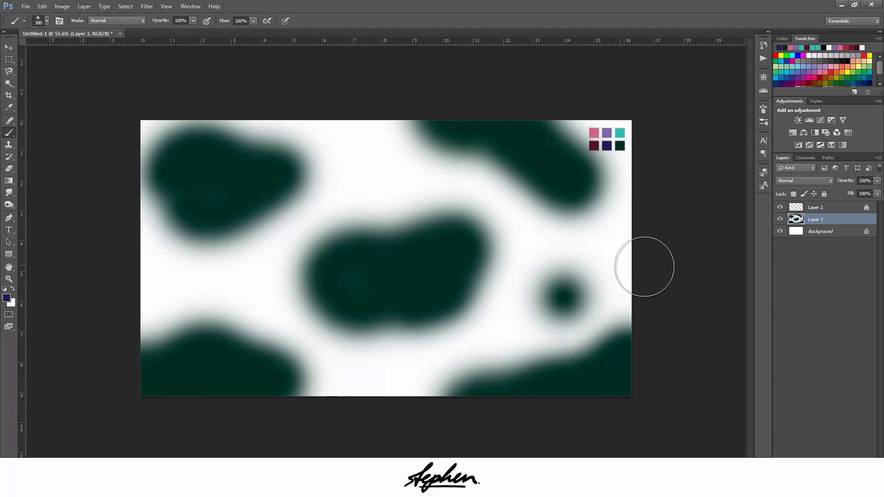
Step: Paint soft purple blobs between the teal patches on the right and lower left
mouse_move(625, 254)
left_mouse_down()
mouse_move(565, 264)
mouse_move(549, 228)
mouse_move(512, 196)
mouse_move(588, 239)
mouse_move(599, 217)
mouse_move(547, 245)
mouse_move(483, 313)
mouse_move(538, 336)
mouse_move(446, 336)
mouse_move(420, 354)
mouse_move(474, 306)
left_mouse_up()
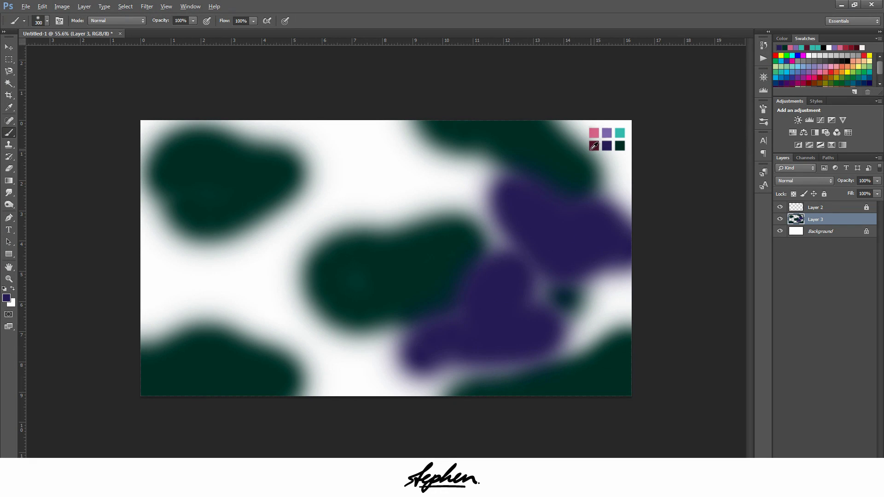
left_click(303, 212)
mouse_move(267, 256)
left_mouse_down()
mouse_move(311, 210)
mouse_move(325, 168)
mouse_move(314, 144)
mouse_move(333, 133)
mouse_move(376, 133)
mouse_move(355, 139)
mouse_move(354, 197)
mouse_move(343, 182)
mouse_move(290, 185)
left_mouse_up()
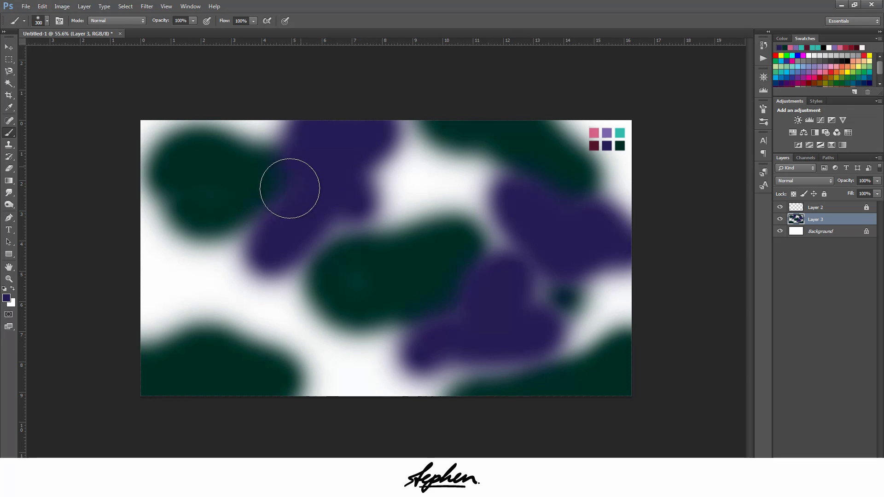
mouse_move(177, 306)
left_mouse_down()
mouse_move(143, 312)
mouse_move(182, 318)
mouse_move(316, 375)
mouse_move(270, 391)
mouse_move(257, 350)
left_mouse_up()
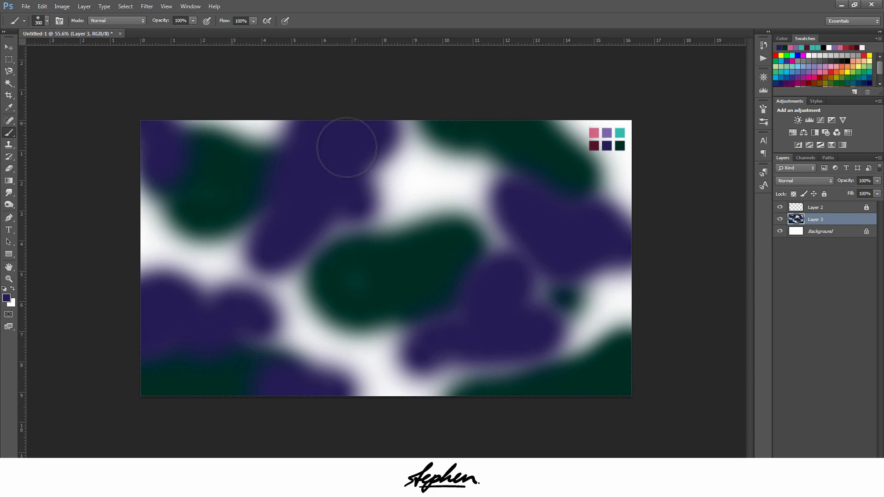
left_click(595, 144, "alt")
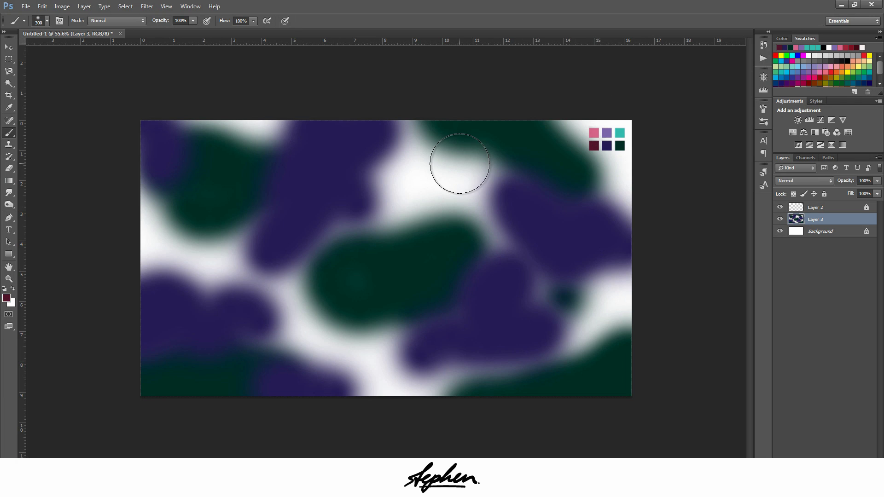
Step: Paint overlapping maroon, teal, purple and pink blobs until no white canvas shows
mouse_move(457, 167)
left_mouse_down()
mouse_move(401, 132)
mouse_move(389, 231)
mouse_move(371, 193)
mouse_move(310, 250)
mouse_move(148, 229)
mouse_move(166, 219)
mouse_move(221, 264)
mouse_move(258, 223)
mouse_move(209, 296)
mouse_move(205, 281)
mouse_move(266, 316)
mouse_move(418, 361)
mouse_move(404, 375)
mouse_move(573, 363)
left_mouse_up()
mouse_move(553, 161)
left_mouse_down()
mouse_move(322, 340)
mouse_move(635, 331)
mouse_move(181, 250)
mouse_move(370, 134)
mouse_move(258, 276)
mouse_move(325, 396)
left_mouse_up()
key("v")
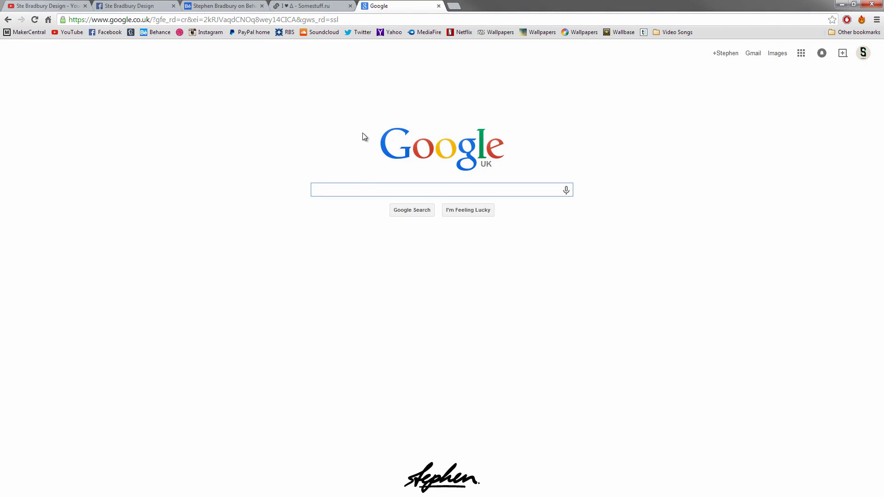
Step: Browse Google image results for 'gradient', preview the first one, then return to Photoshop
type("gradient")
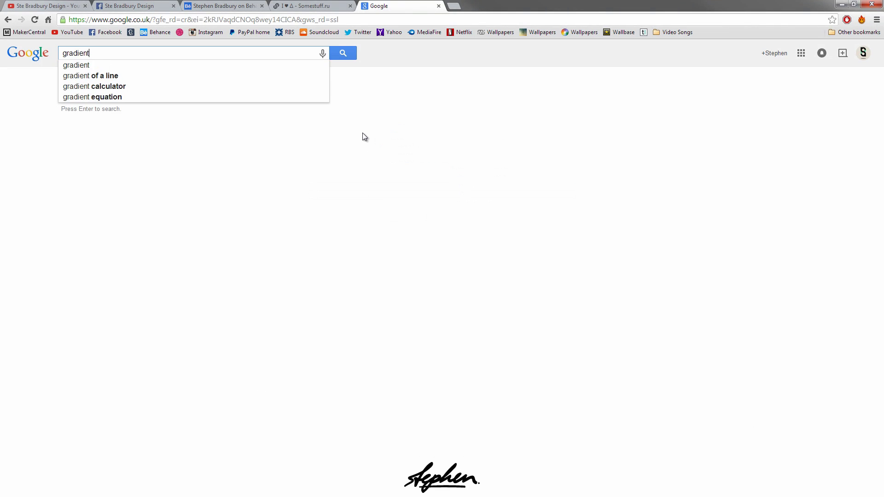
key("Return")
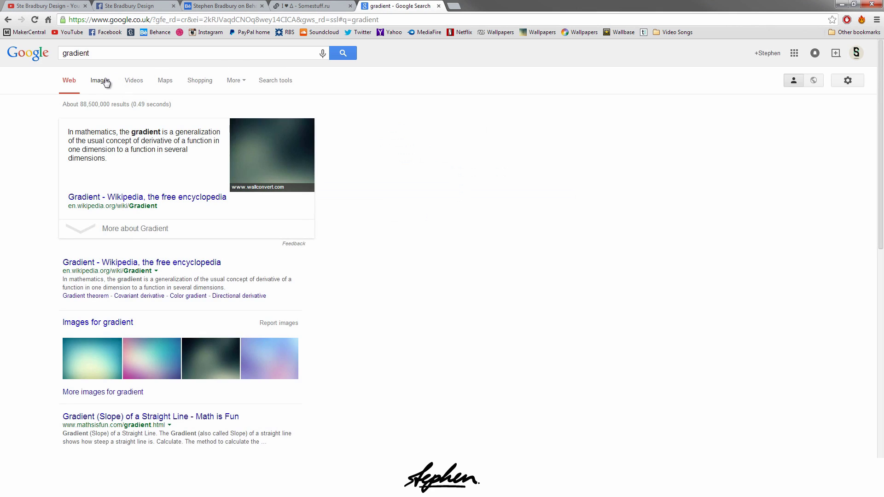
left_click(100, 80)
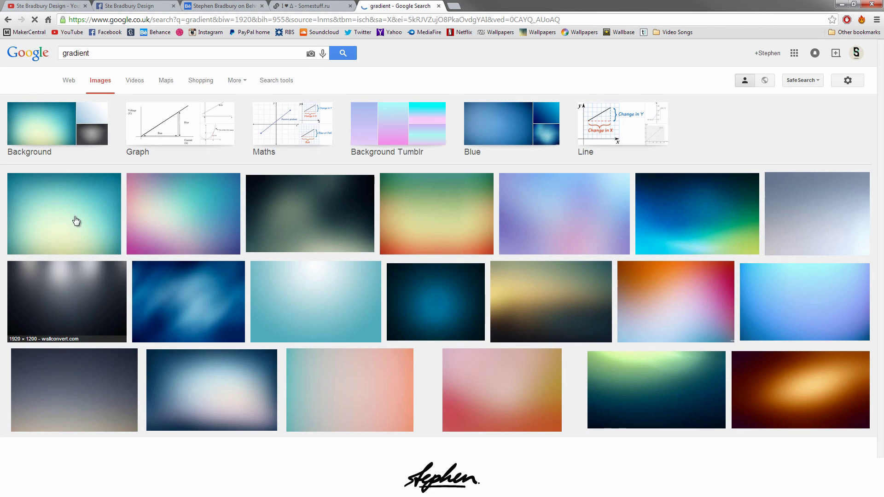
left_click(75, 217)
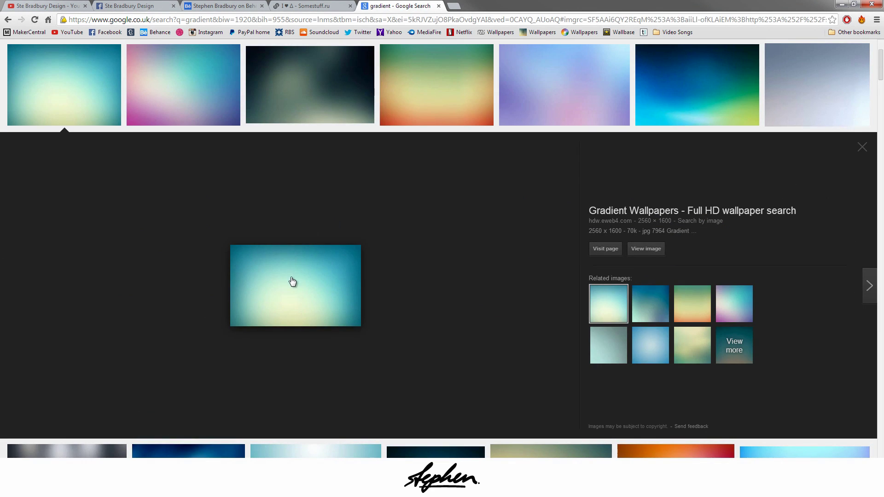
left_click(439, 6)
key("alt+Tab")
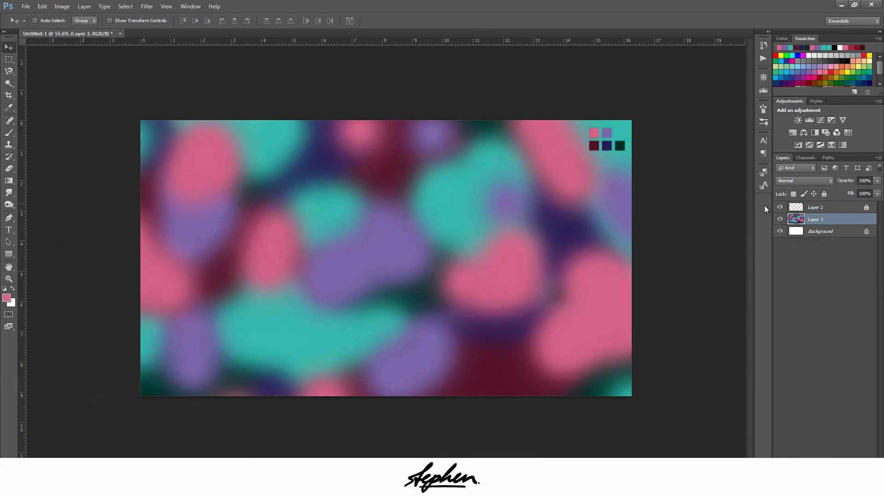
Step: Hide the swatch layer and apply a 174.6 px Gaussian Blur to Layer 3
left_click(780, 207)
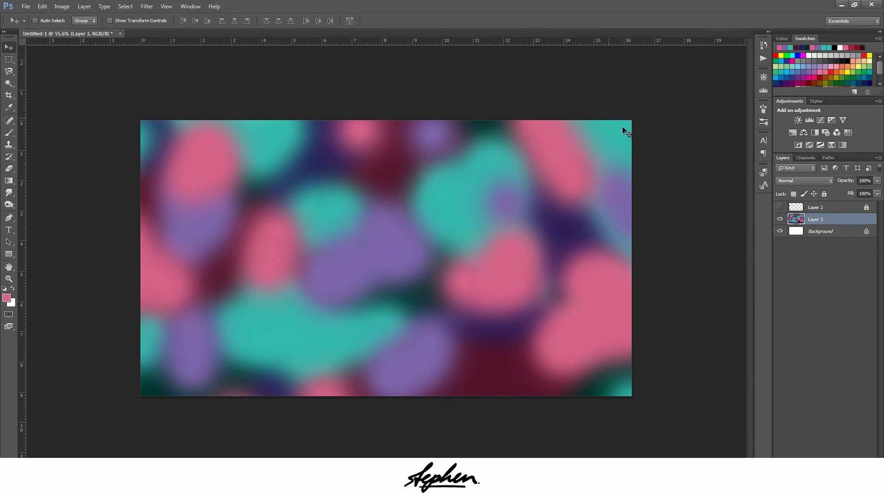
left_click(154, 7)
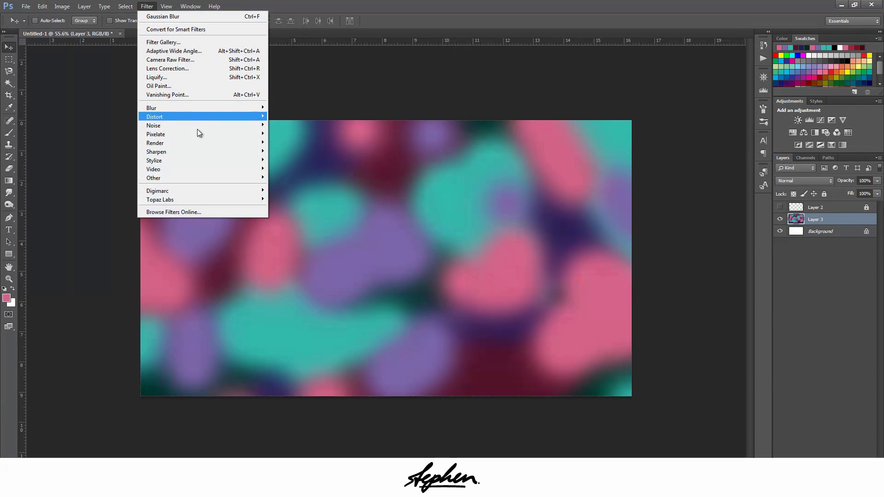
mouse_move(200, 152)
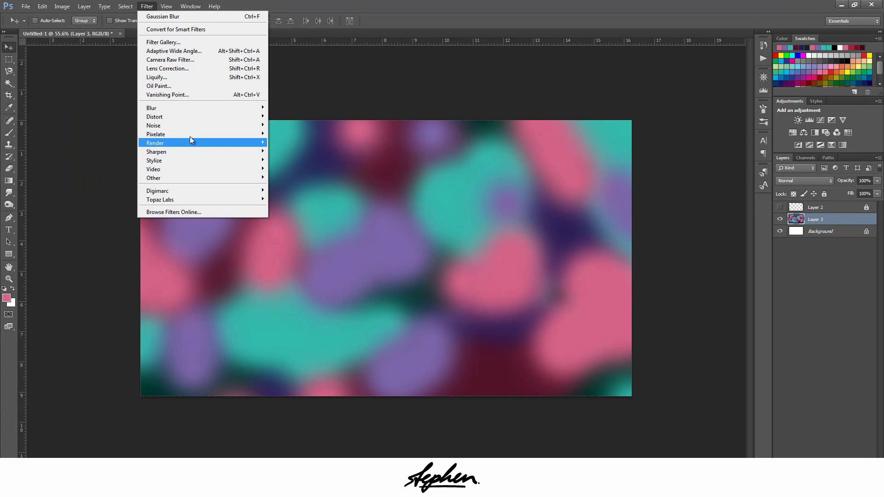
mouse_move(175, 108)
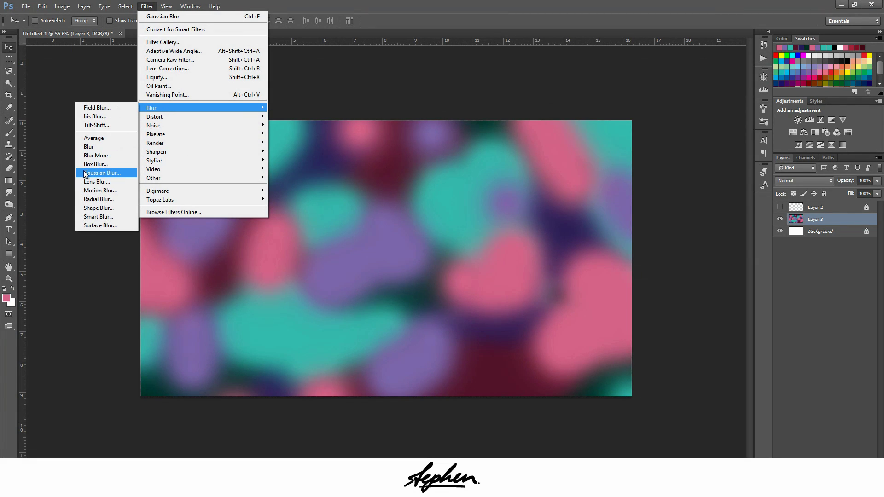
left_click(102, 172)
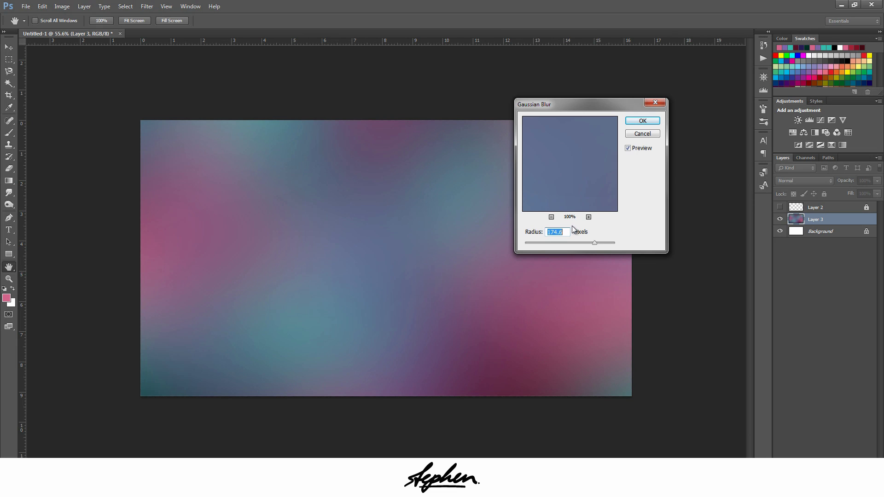
left_click(642, 121)
key("v")
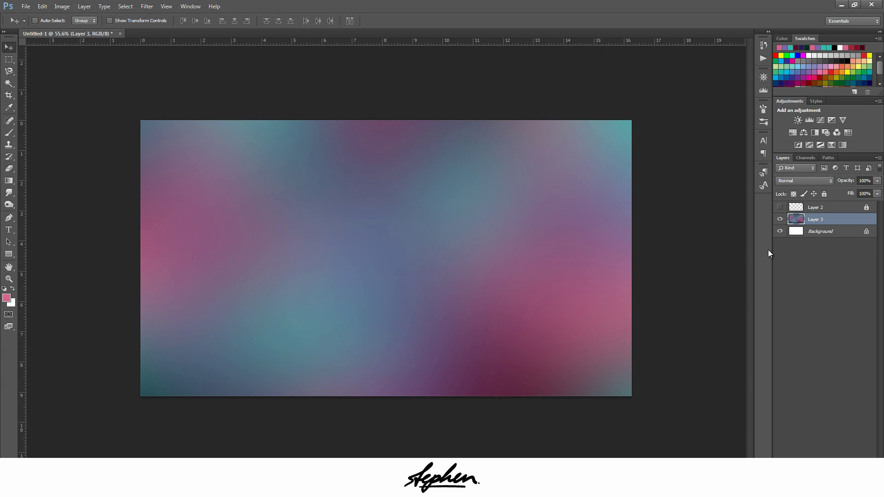
Step: Duplicate Layer 3, set the copy to Overlay, and merge both into one layer
key("ctrl+j")
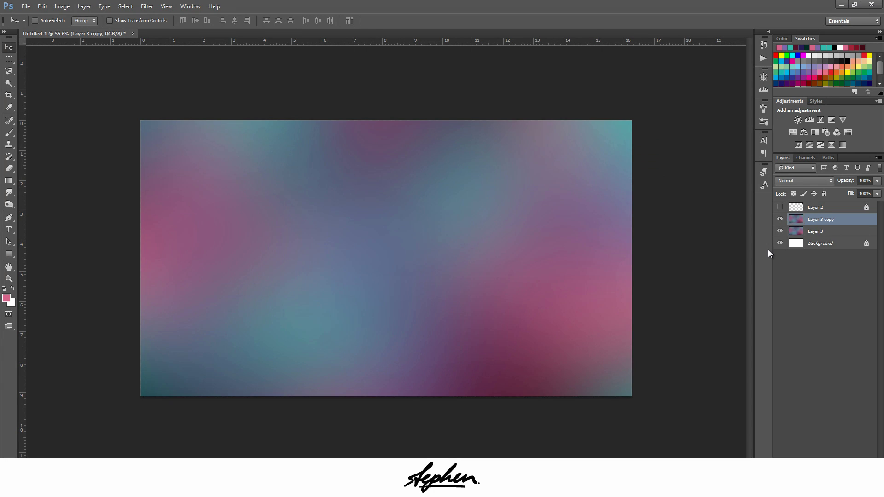
left_click(821, 180)
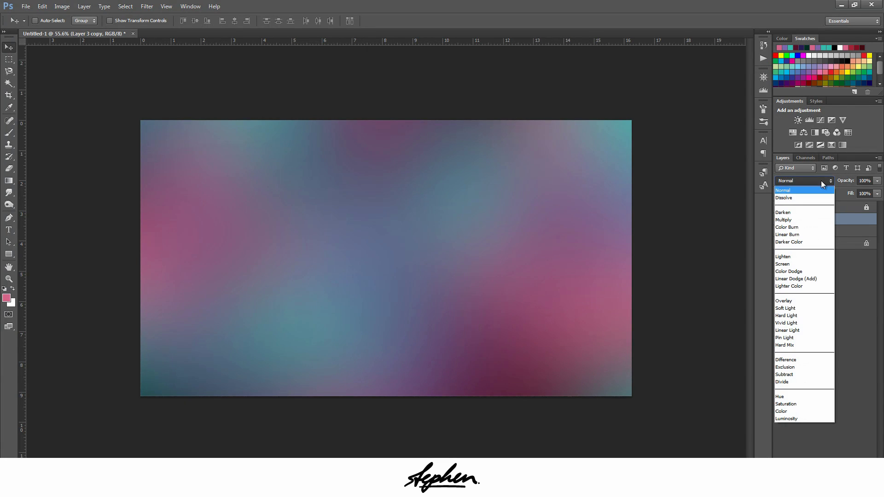
left_click(790, 301)
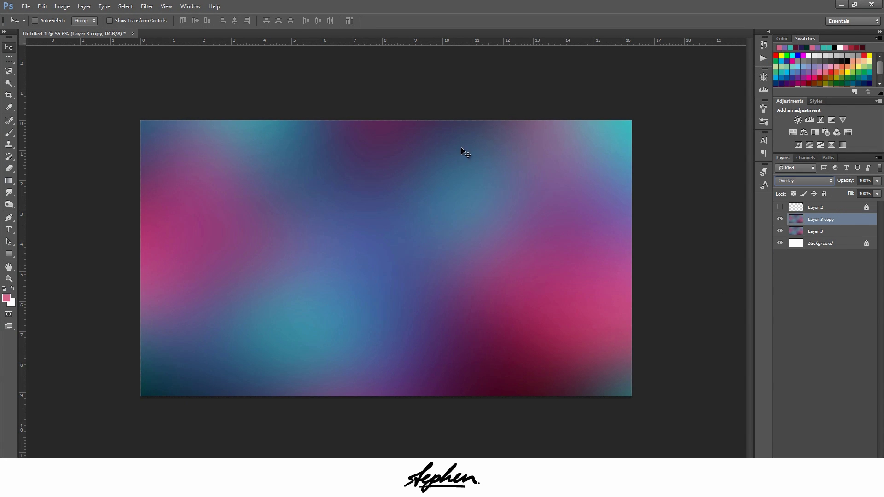
left_click(815, 232)
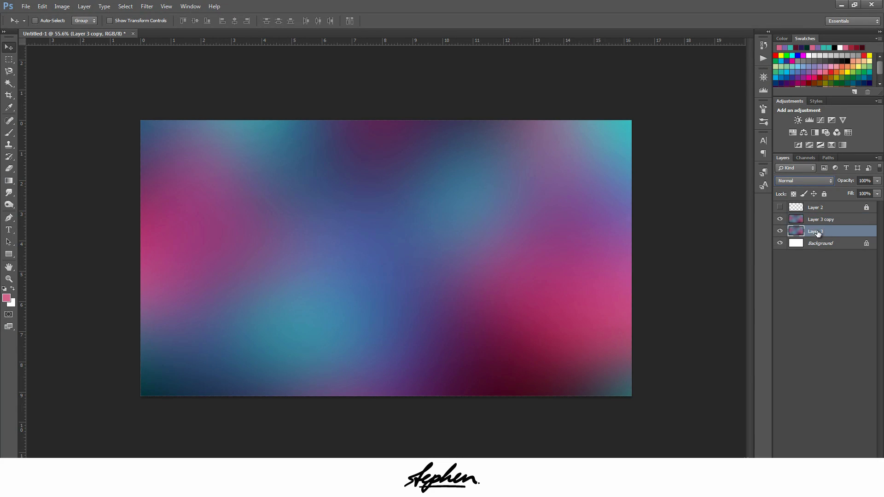
left_click(818, 222, "shift")
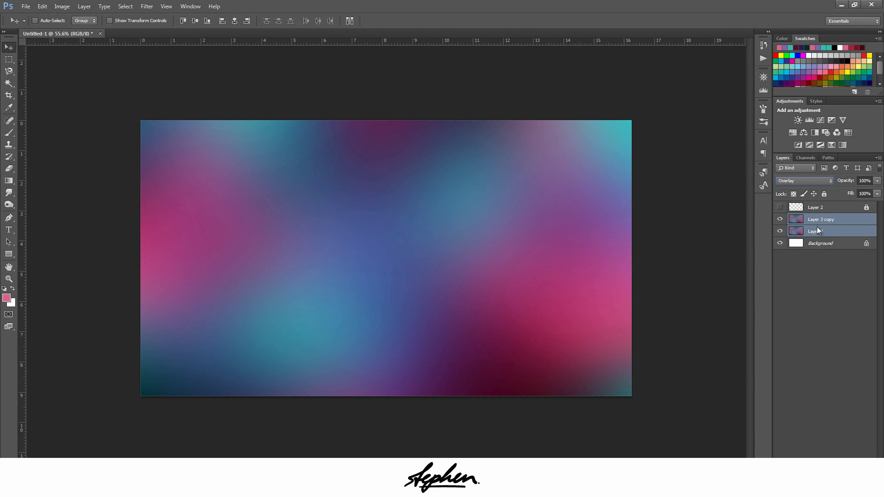
right_click(817, 226)
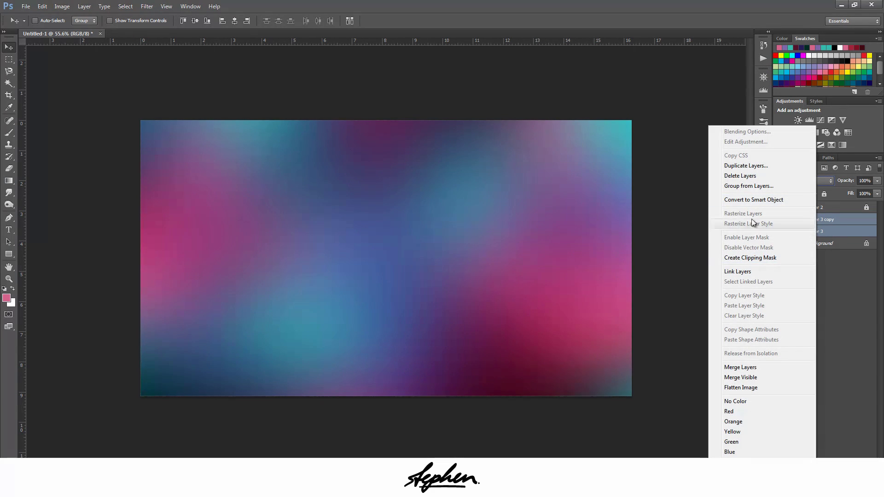
left_click(737, 367)
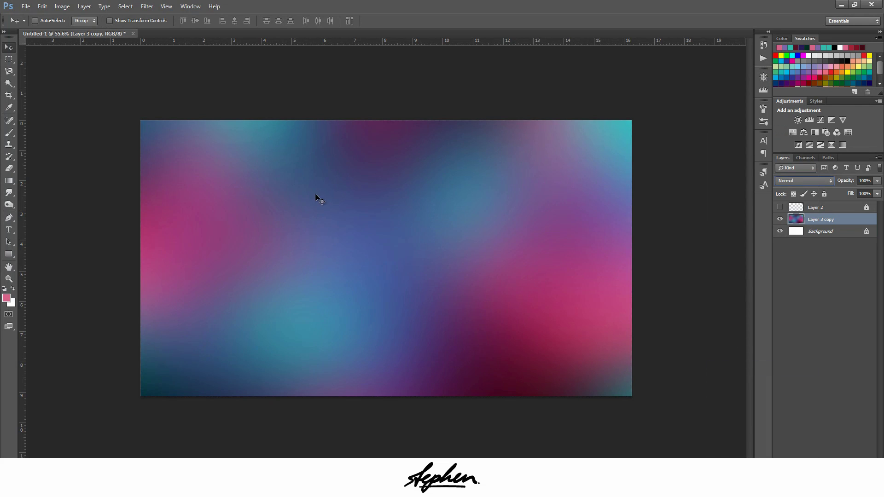
Step: Export the gradient through Save for Web as a PNG-24 named 'test' on the Desktop
left_click(27, 4)
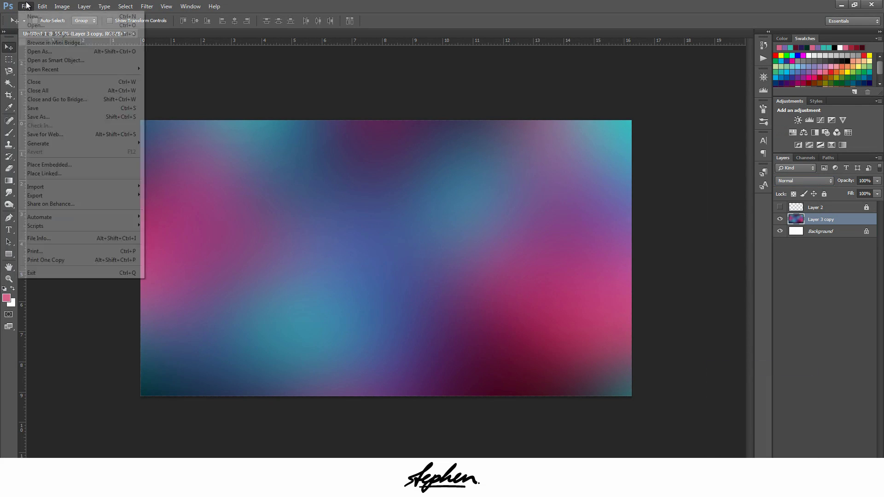
left_click(56, 131)
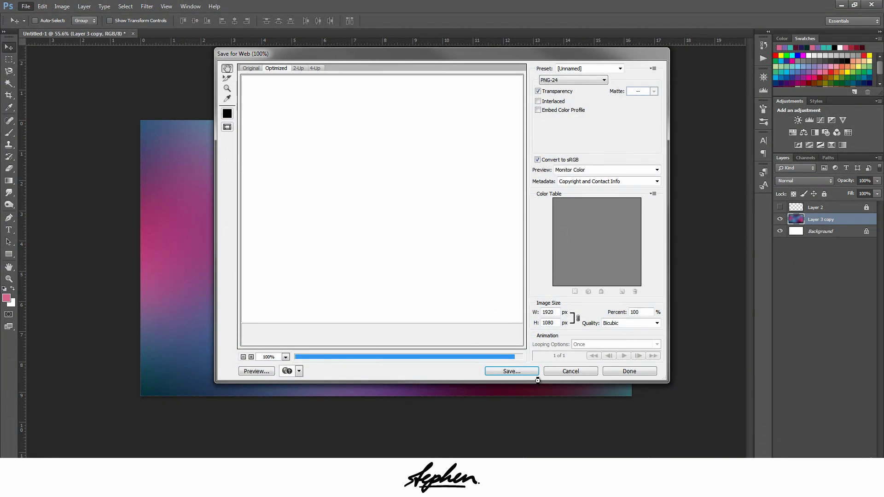
left_click(507, 371)
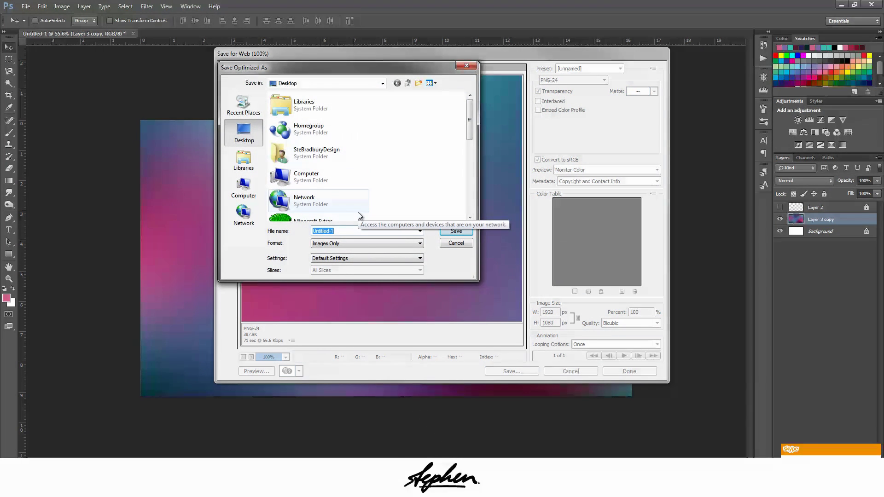
type("te")
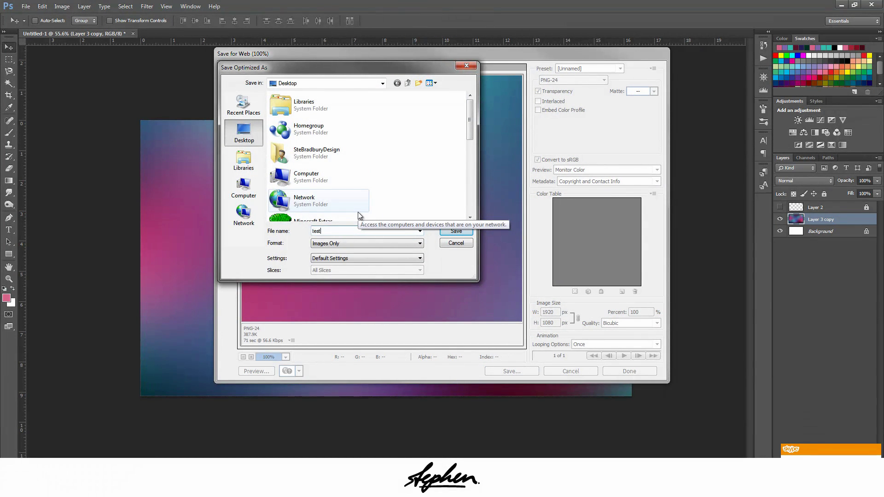
type("st")
key("Return")
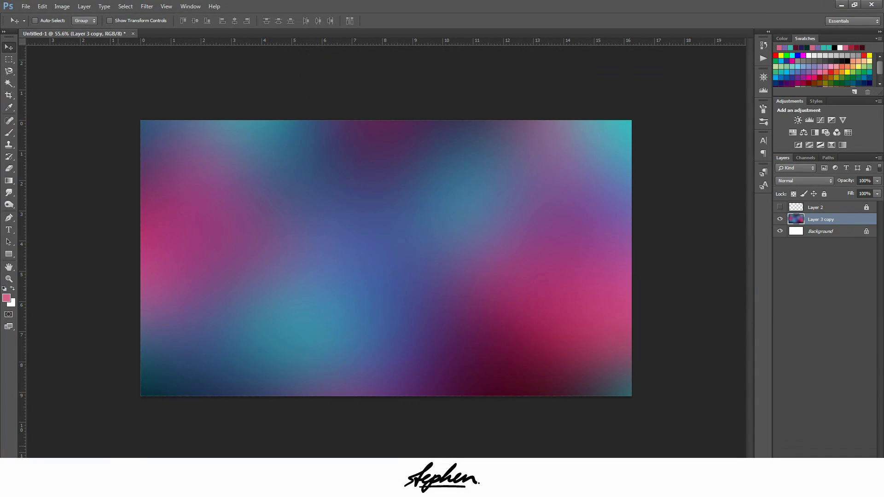
Step: Download triangulator.zip from the 'here' link and open it in WinRAR to the triangulator folder
left_click(98, 430)
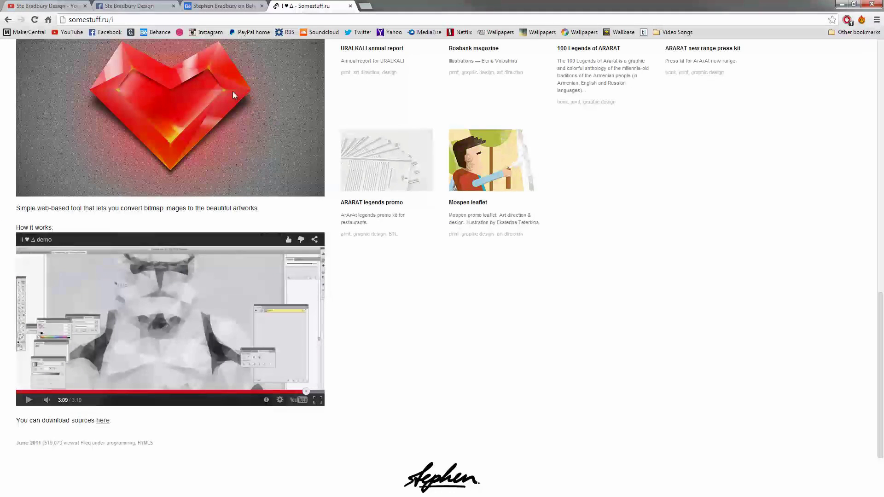
scroll(233, 116, "up", 13)
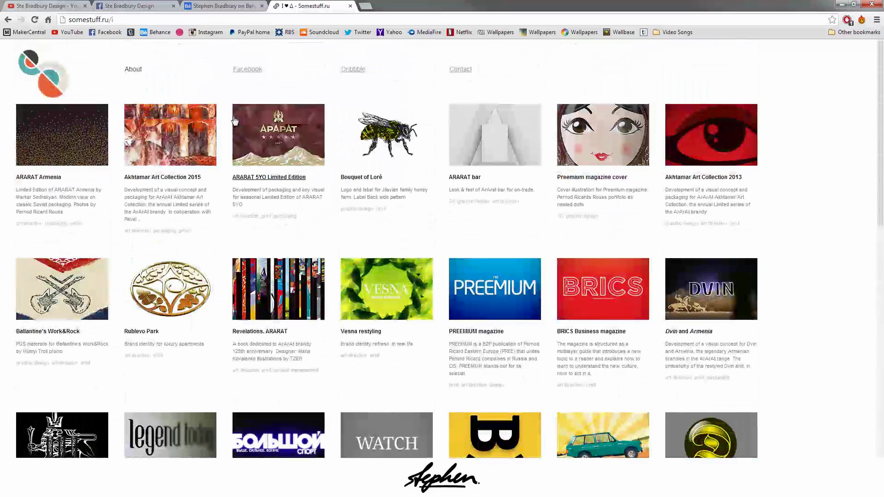
scroll(233, 119, "down", 3)
scroll(233, 117, "down", 10)
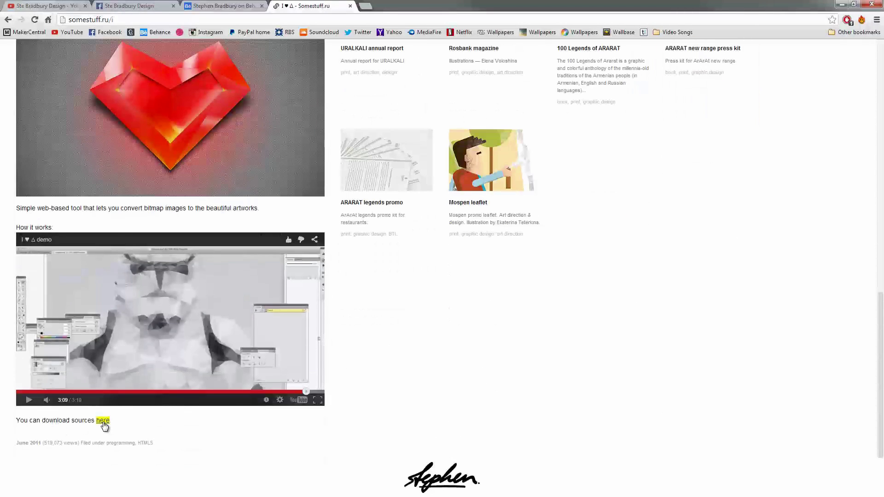
left_click(103, 421)
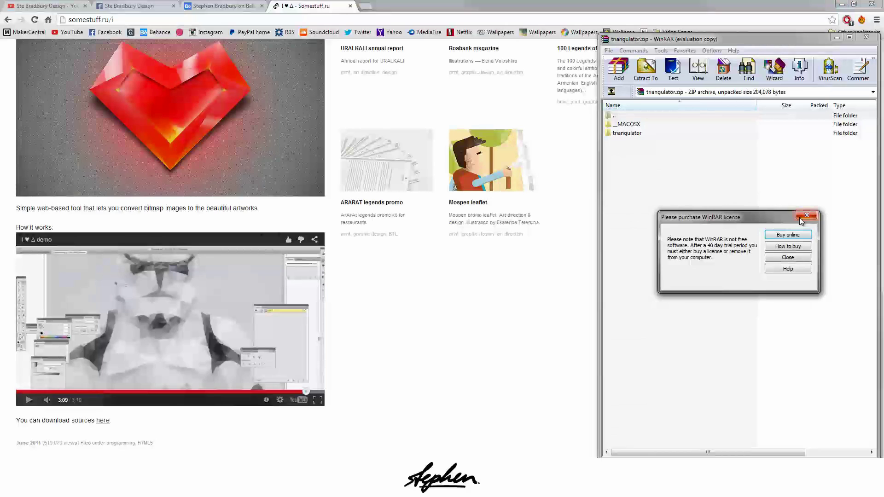
left_click(806, 215)
left_click(841, 5)
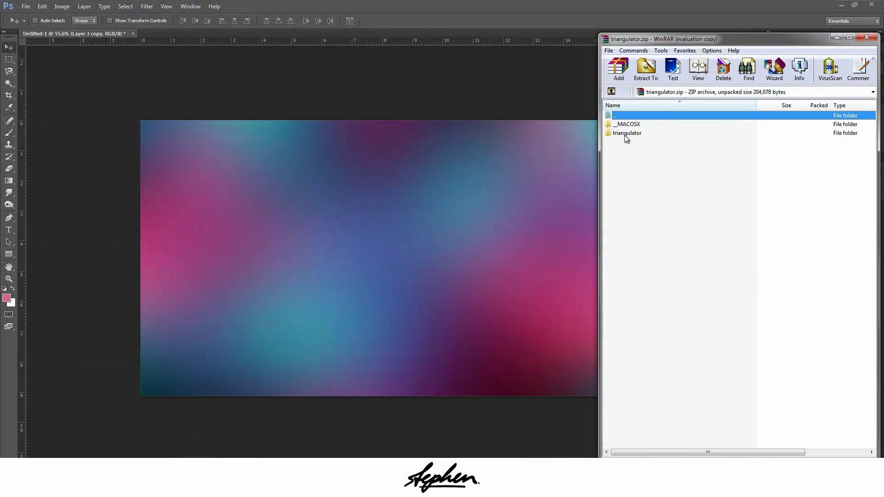
left_click(614, 134)
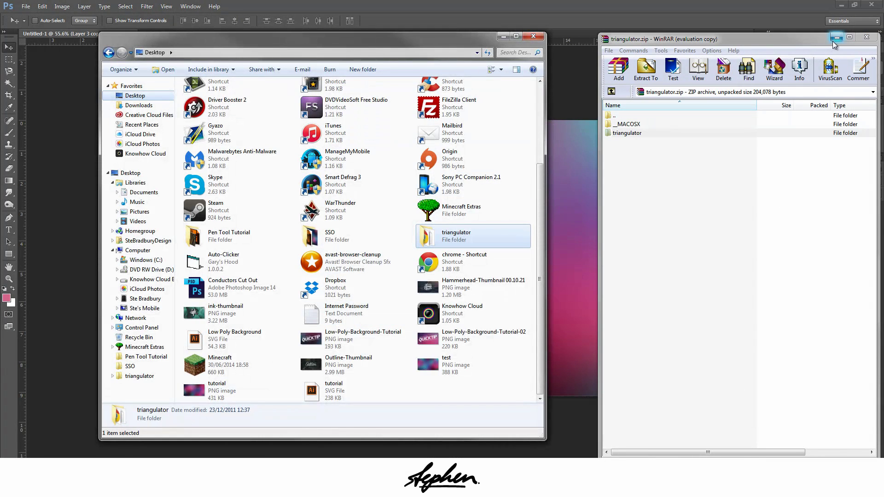
Step: Open the triangulator folder and launch its index page in Chrome
left_click(834, 39)
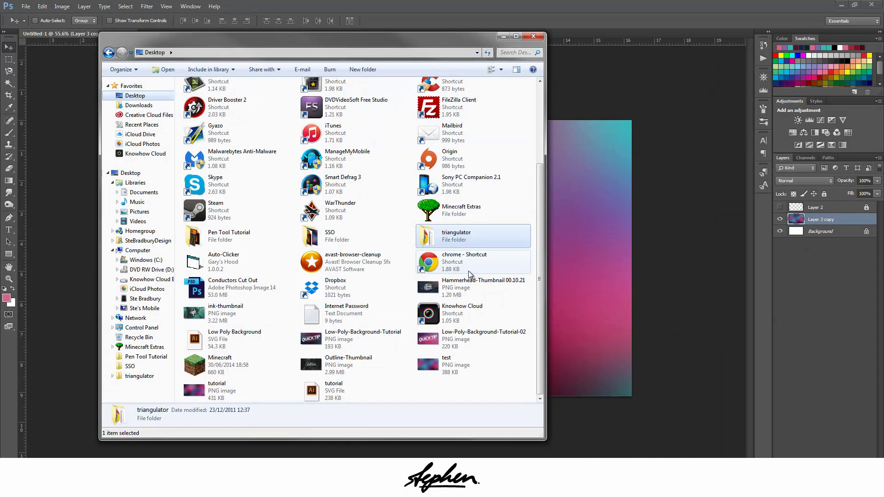
double_click(449, 236)
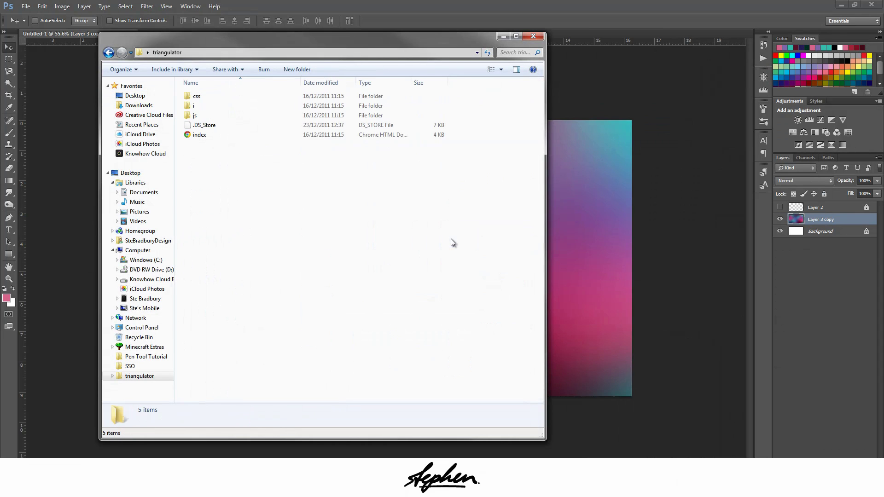
double_click(203, 136)
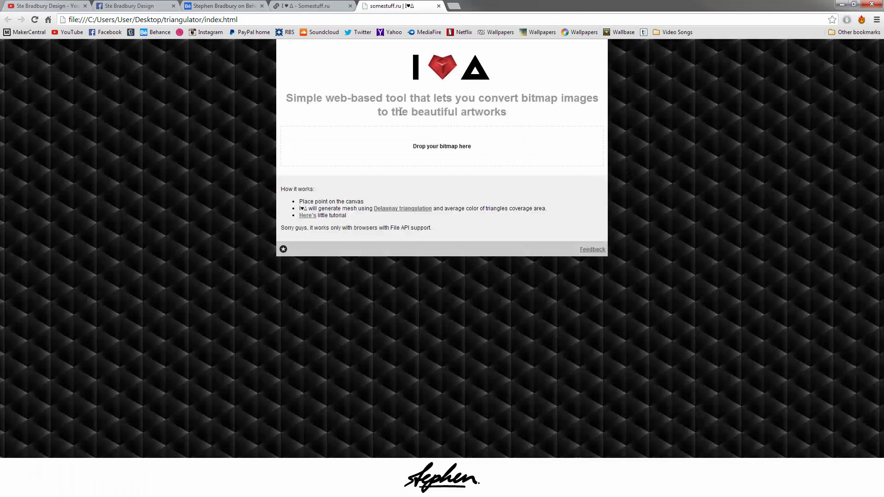
Step: Drag test.png from the Desktop onto the triangulator's 'Drop your bitmap here' area
key("alt+Tab")
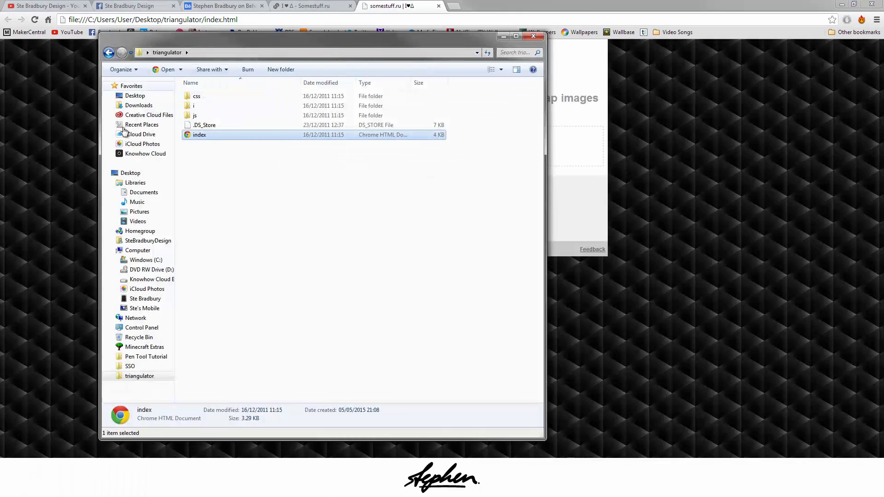
left_click(138, 97)
left_click(404, 272)
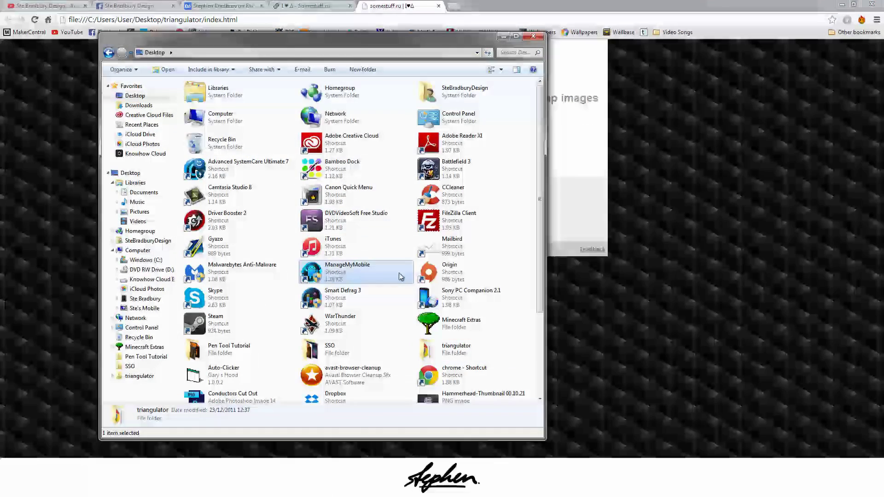
scroll(404, 272, "down", 3)
left_click_drag(383, 46, 200, 68)
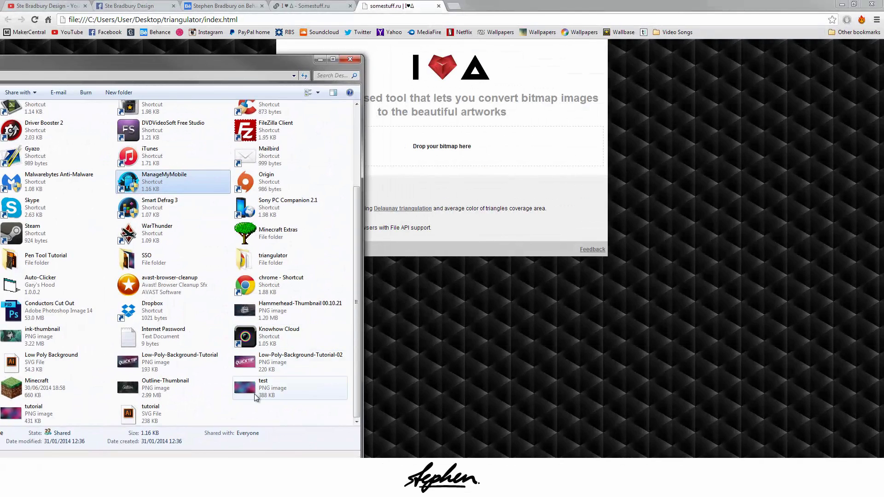
left_click_drag(257, 386, 471, 158)
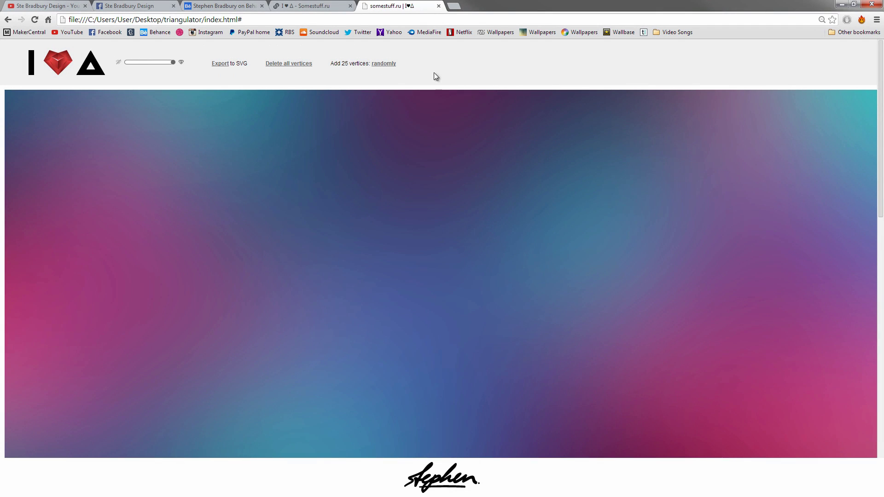
Step: Zoom the Chrome page out to 67%
left_click(876, 22)
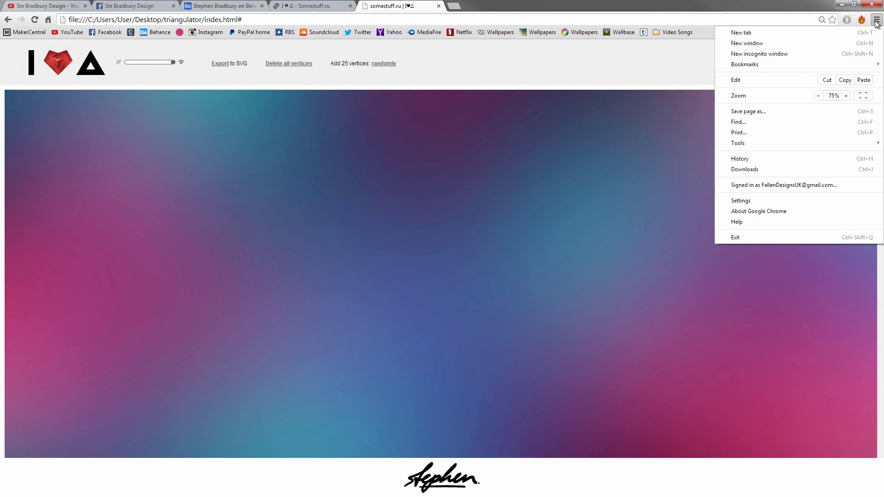
left_click(819, 95)
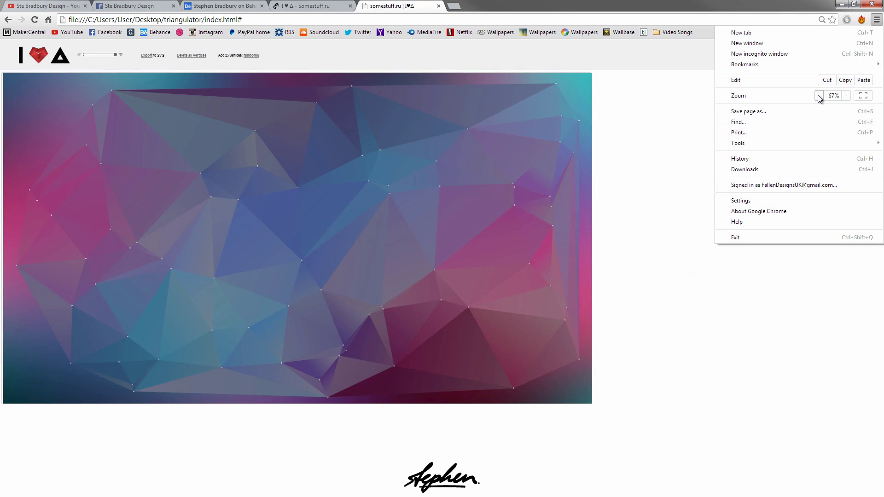
left_click(659, 225)
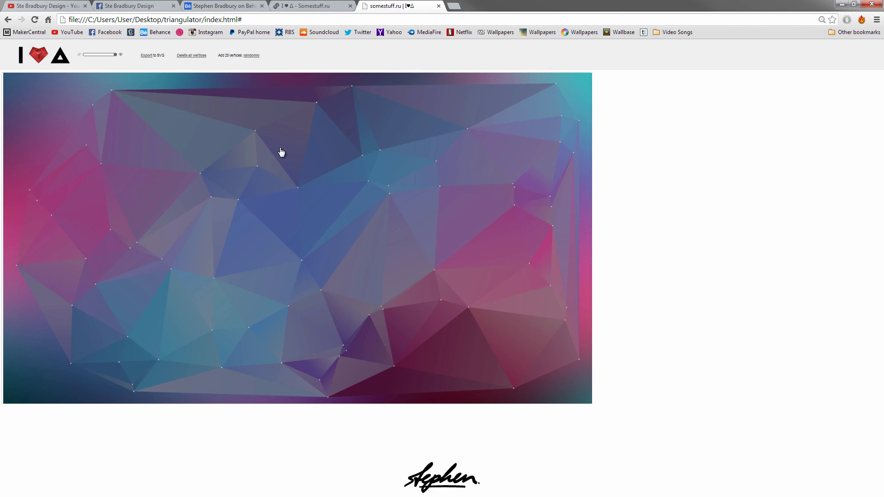
Step: Place hand-picked vertices plus two batches of 25 random vertices to form the low-poly mesh
left_click(295, 150)
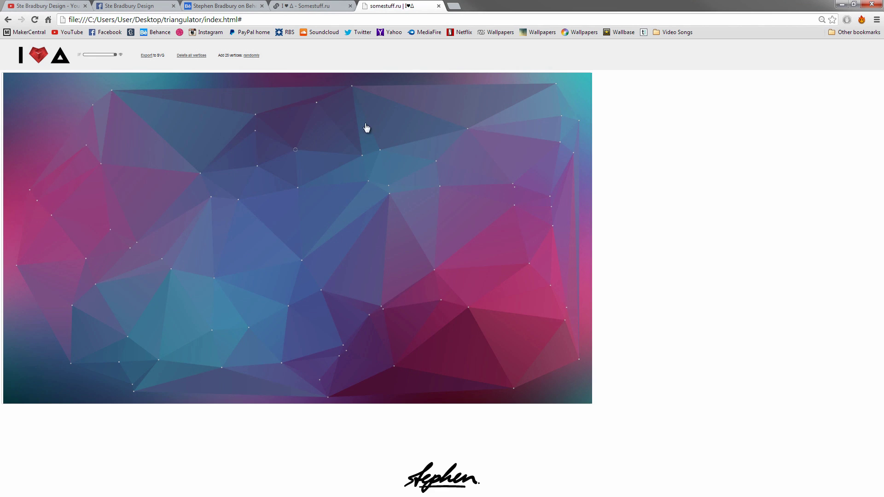
left_click(399, 127)
left_click(453, 97)
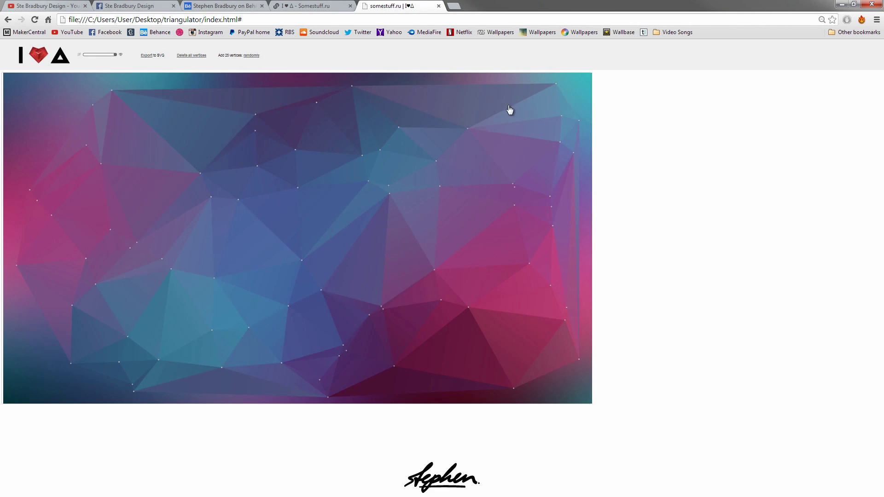
left_click(521, 157)
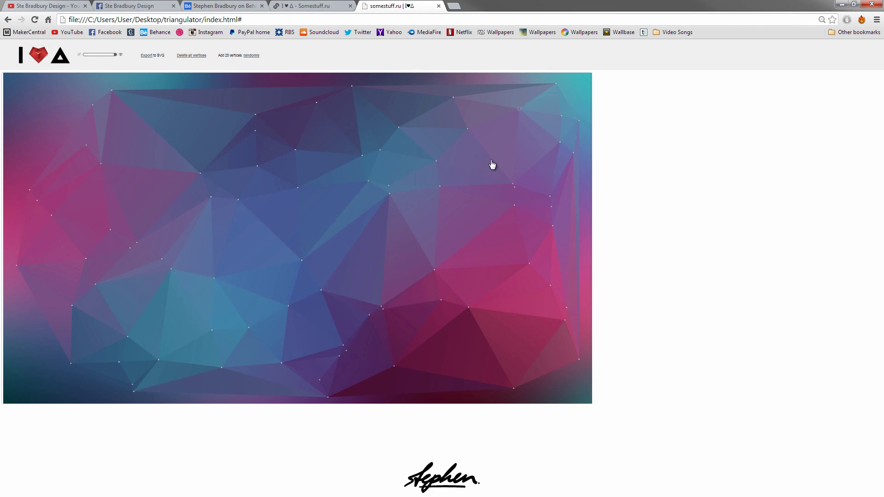
left_click(252, 55)
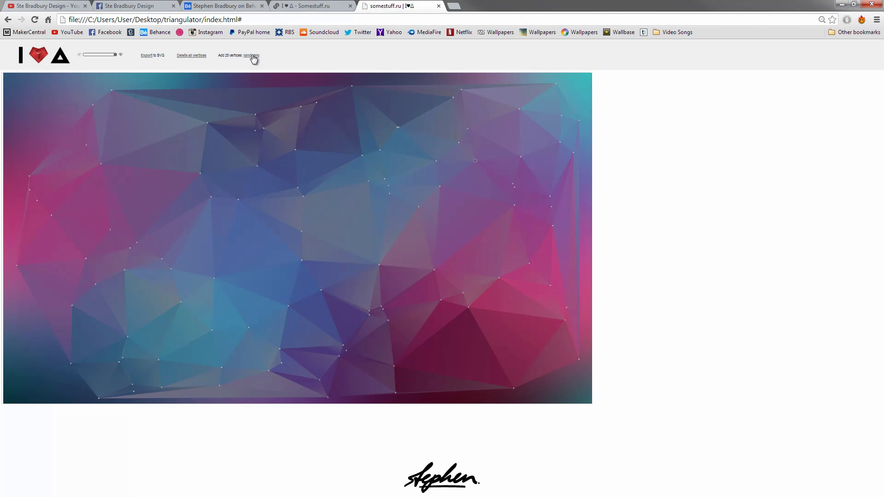
left_click(253, 57)
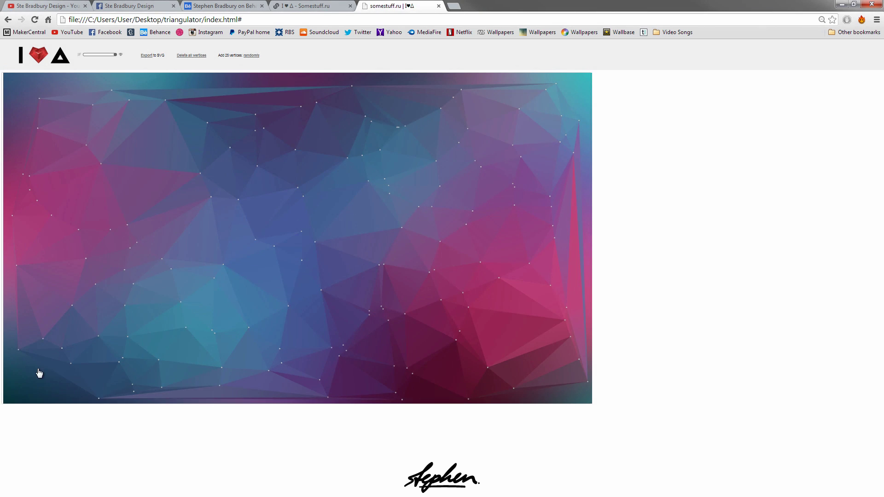
left_click(9, 394)
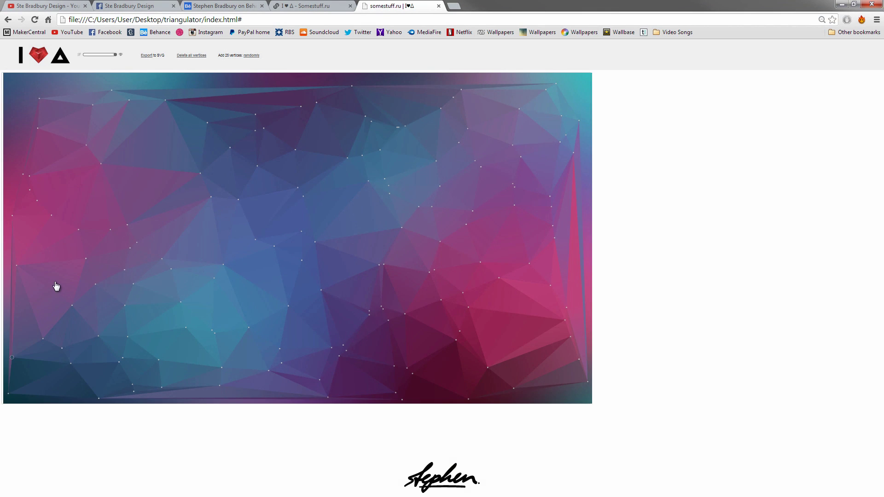
left_click(54, 263)
left_click(510, 338)
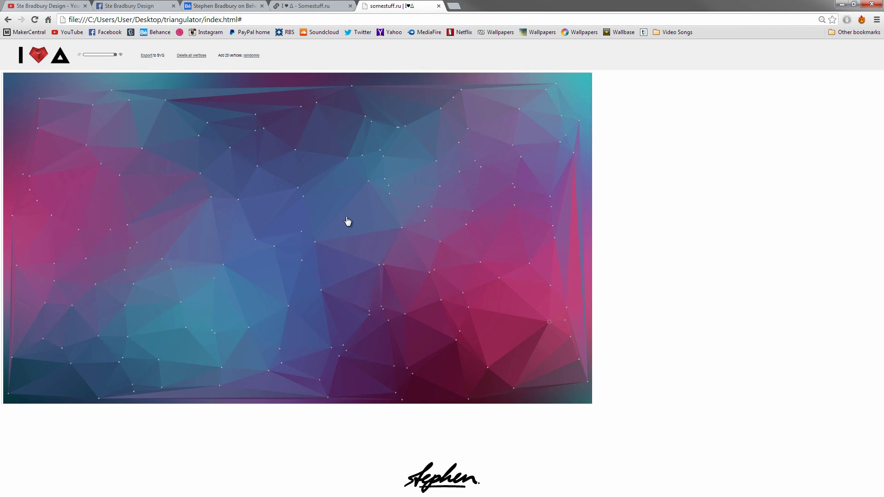
left_click(199, 233)
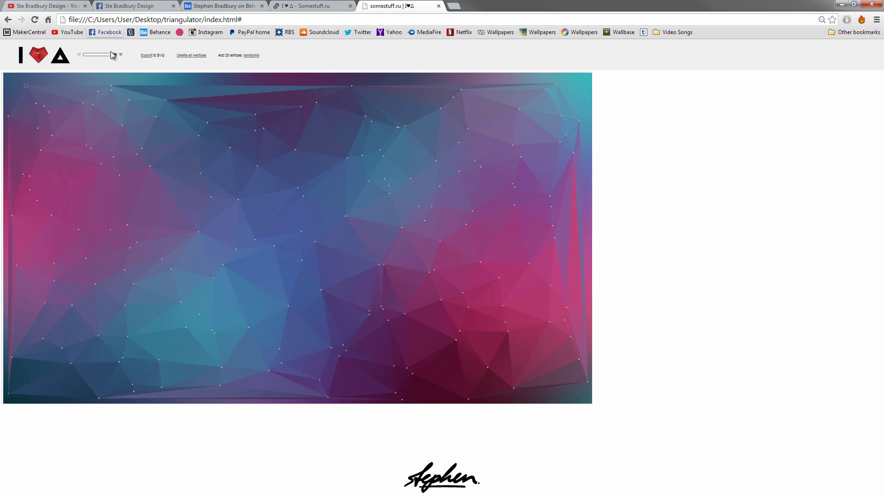
Step: Export the low-poly mesh as SVG and open the resulting image in a new tab
left_click_drag(112, 55, 161, 43)
left_click(147, 56)
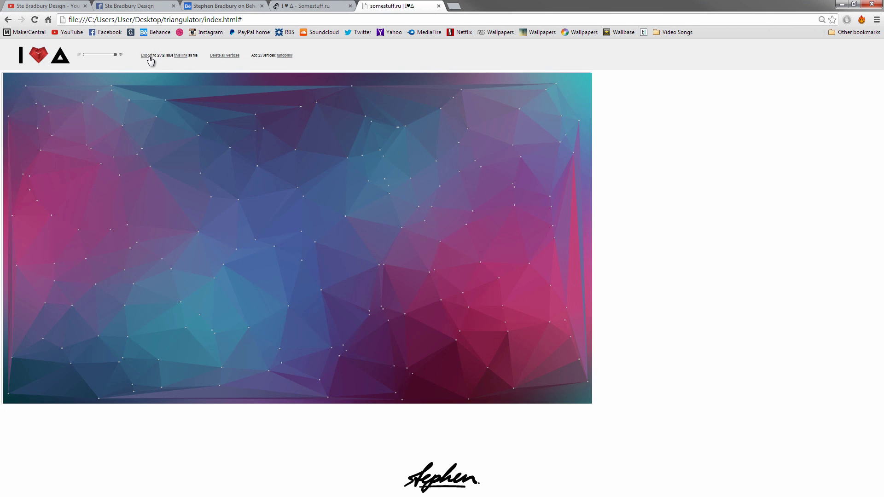
left_click(182, 55)
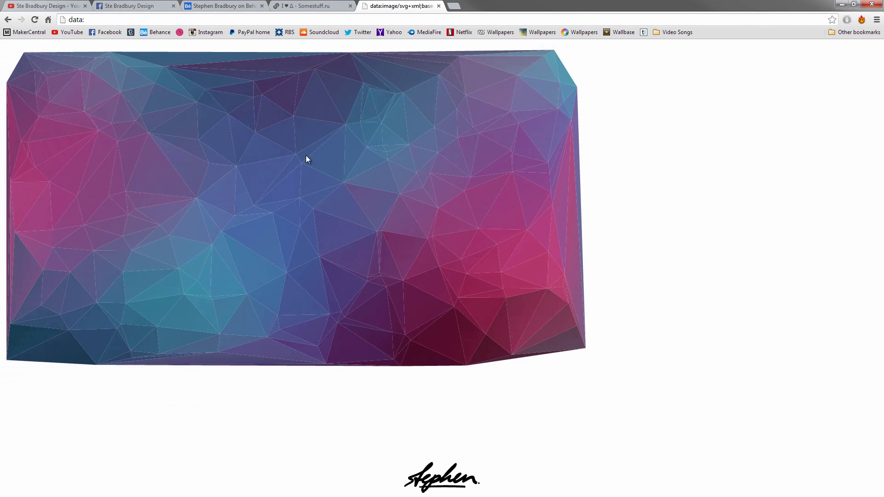
Step: Save the SVG image to the Desktop as test.svg
right_click(306, 156)
left_click(338, 196)
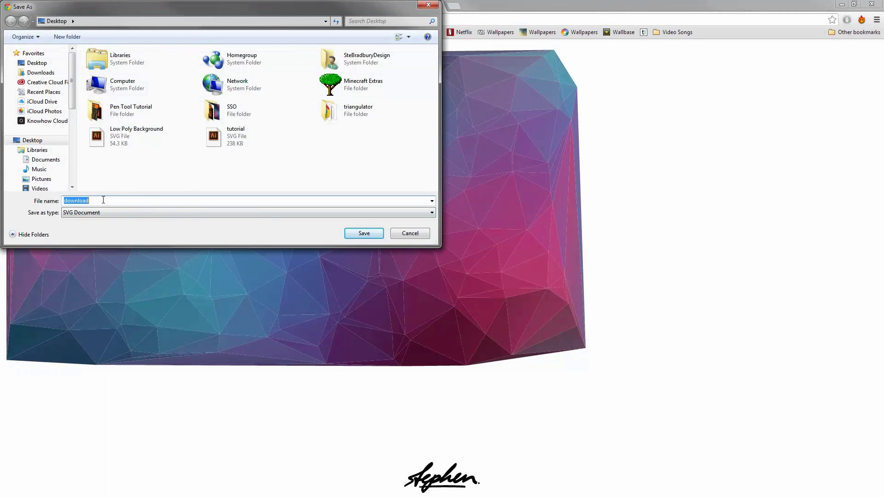
left_click(103, 201)
double_click(99, 201)
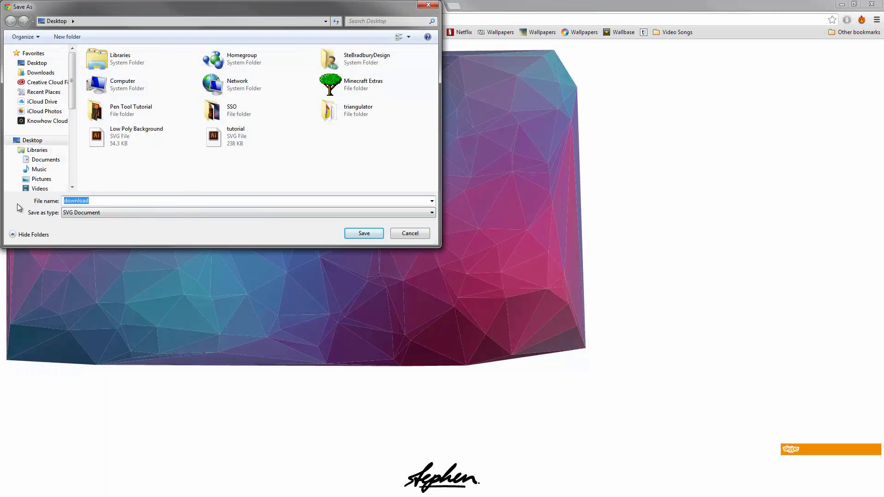
type("test")
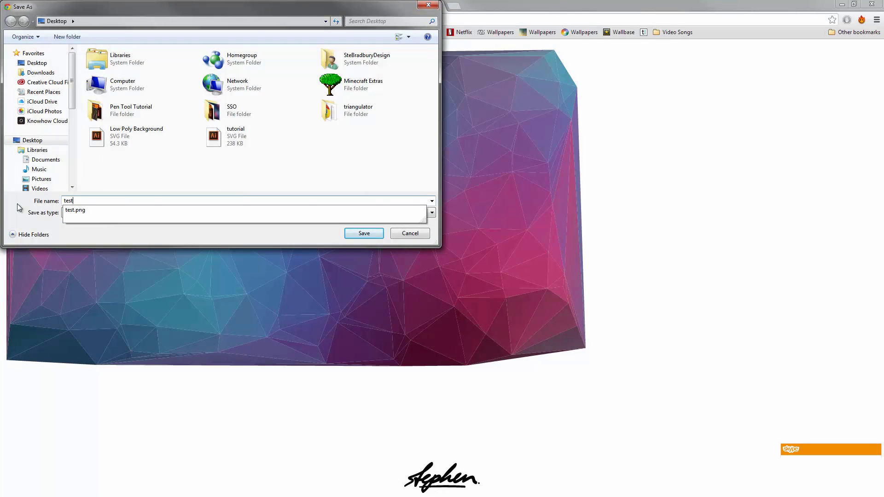
type(".svg")
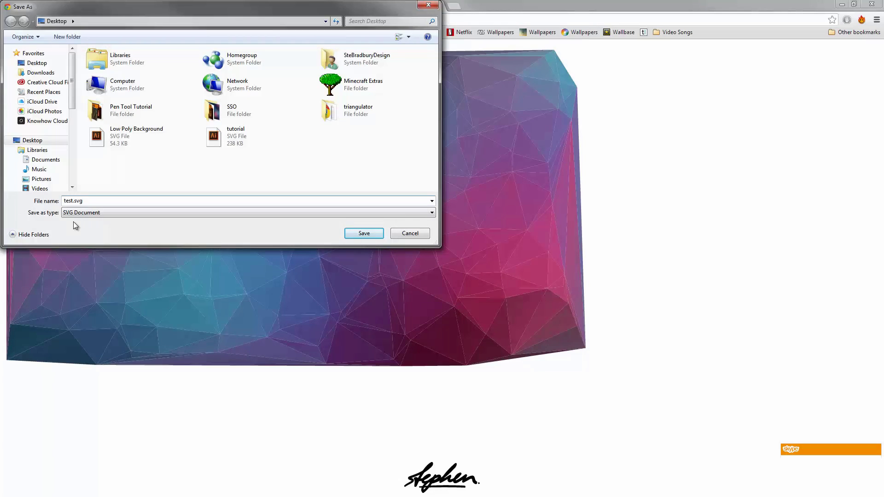
left_click(363, 233)
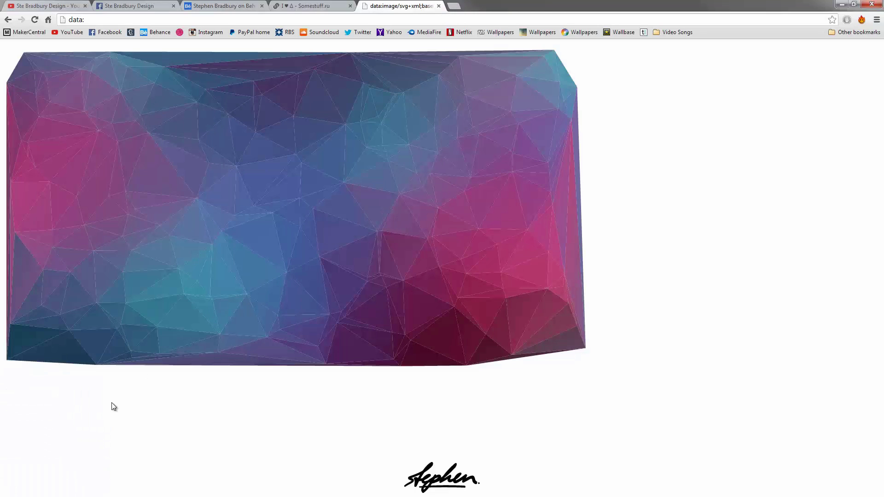
Step: Reveal test.svg in the Desktop folder and check its Properties and Open with settings
left_click(115, 462)
left_click(112, 441)
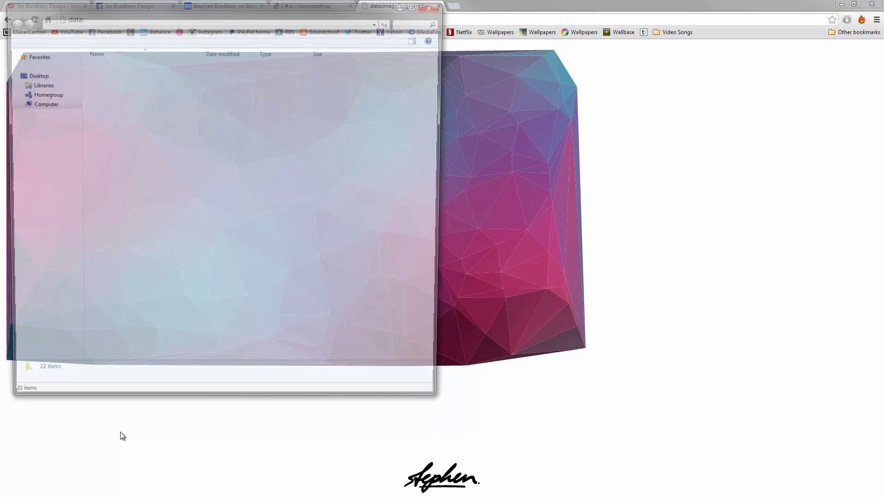
right_click(112, 248)
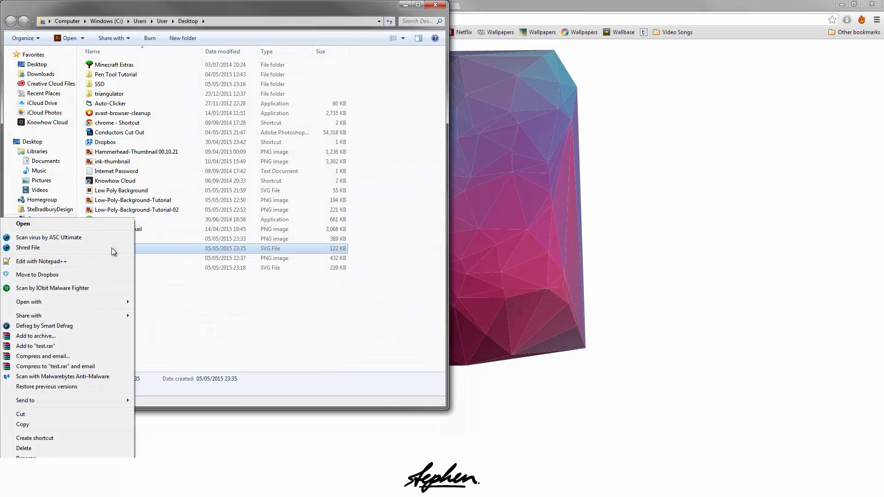
left_click(215, 347)
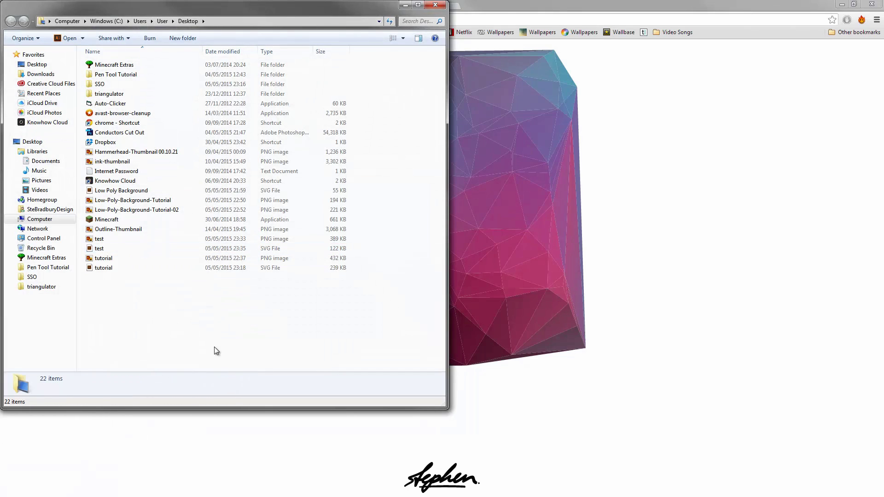
left_click(111, 249)
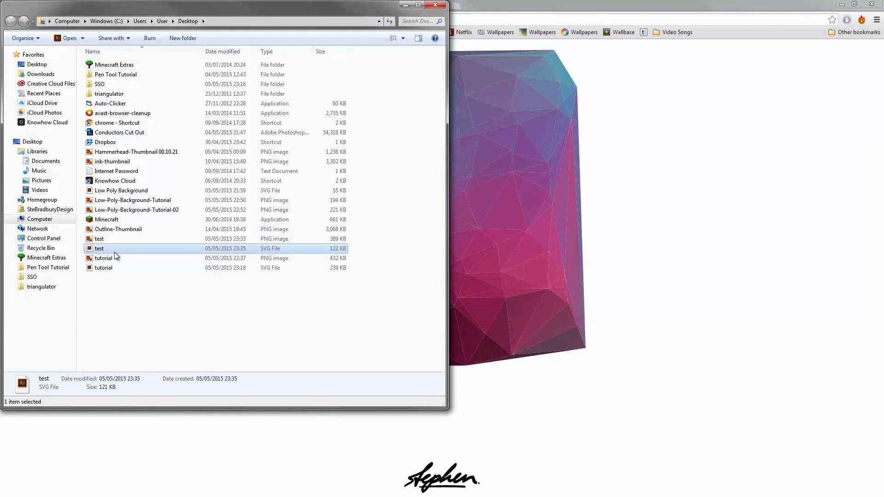
right_click(117, 254)
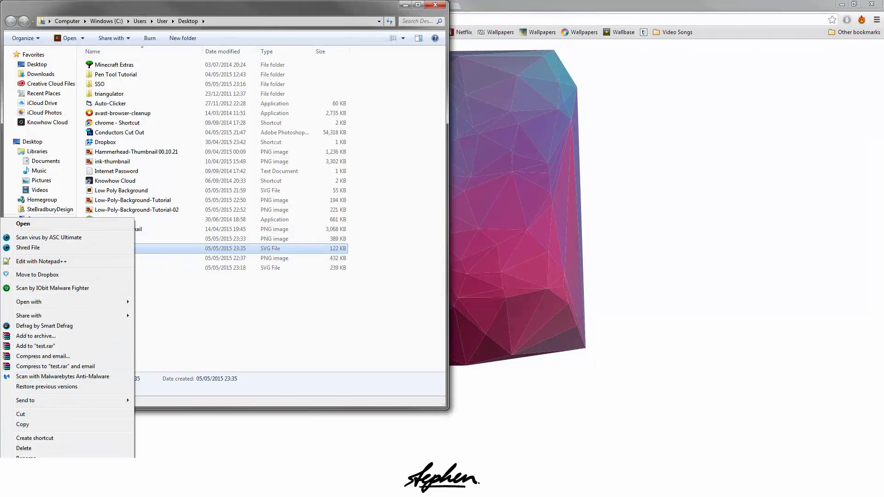
key("r")
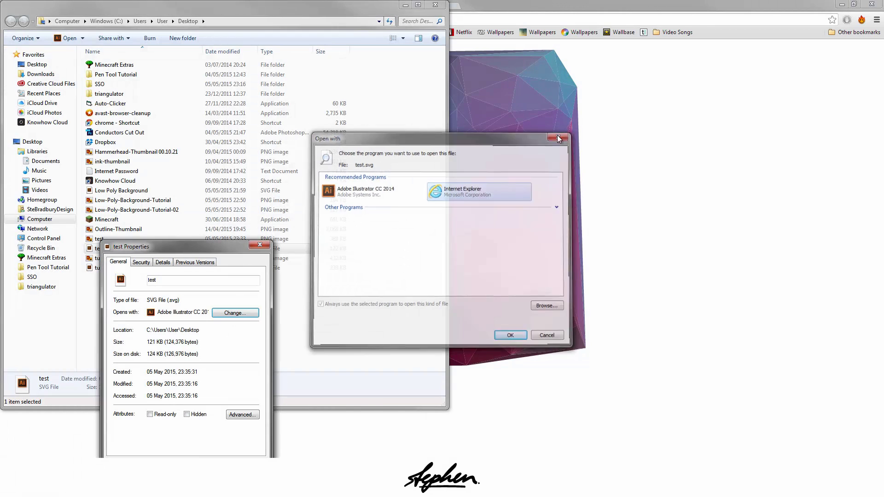
left_click(259, 245)
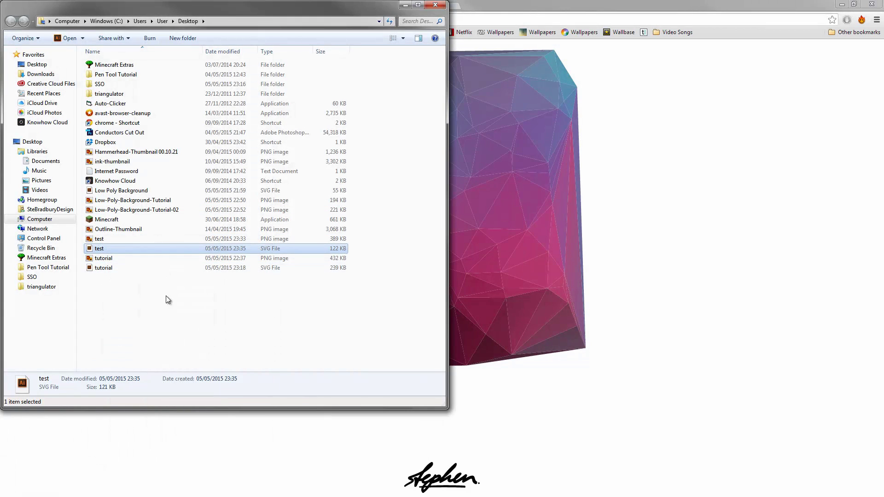
Step: Drag test.svg from the Desktop folder into Illustrator to open it
key("alt+Tab")
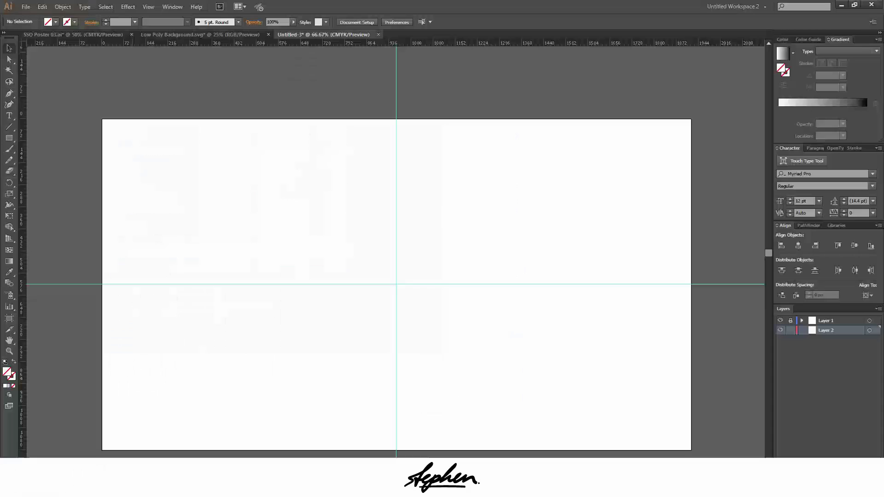
mouse_move(110, 483)
left_click(168, 431)
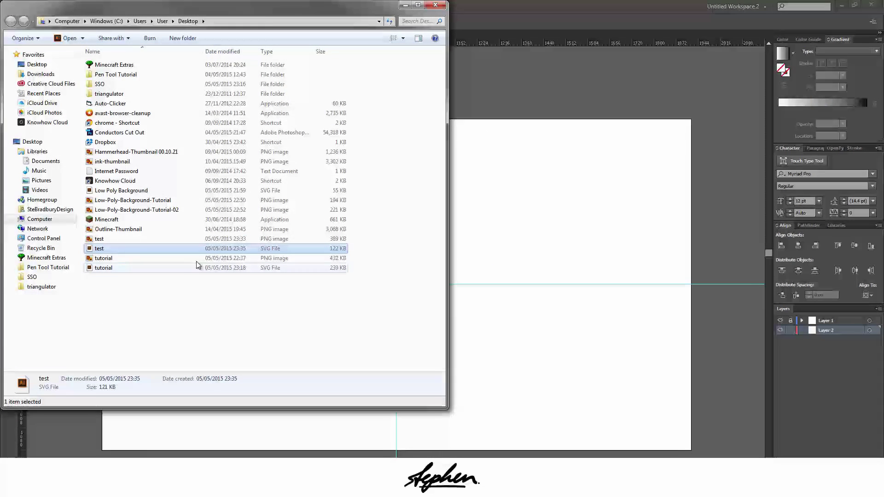
left_click_drag(119, 248, 588, 271)
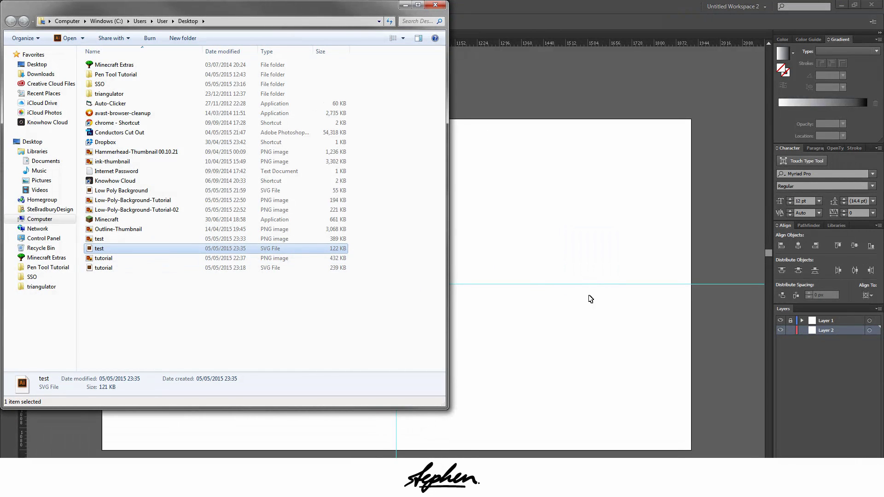
Step: Inspect the opened triangle mesh, selecting one triangle and then clearing the selection
left_click(587, 316)
scroll(588, 316, "down", 2)
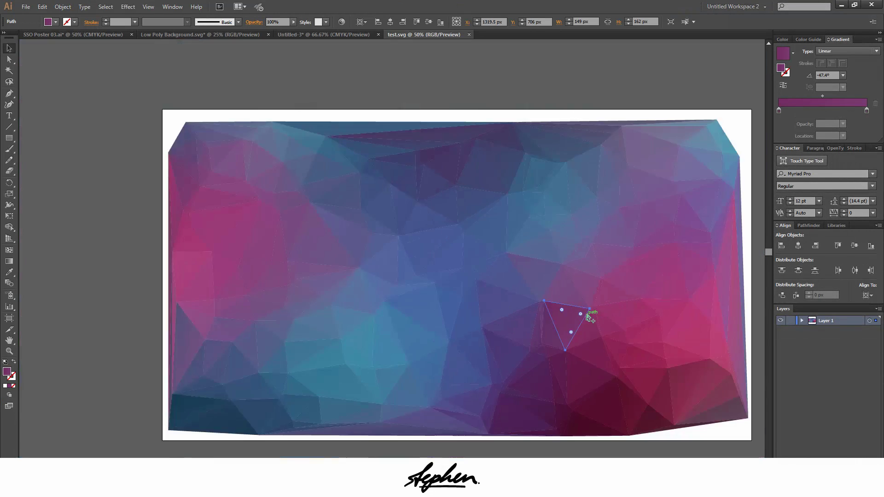
left_click(736, 411)
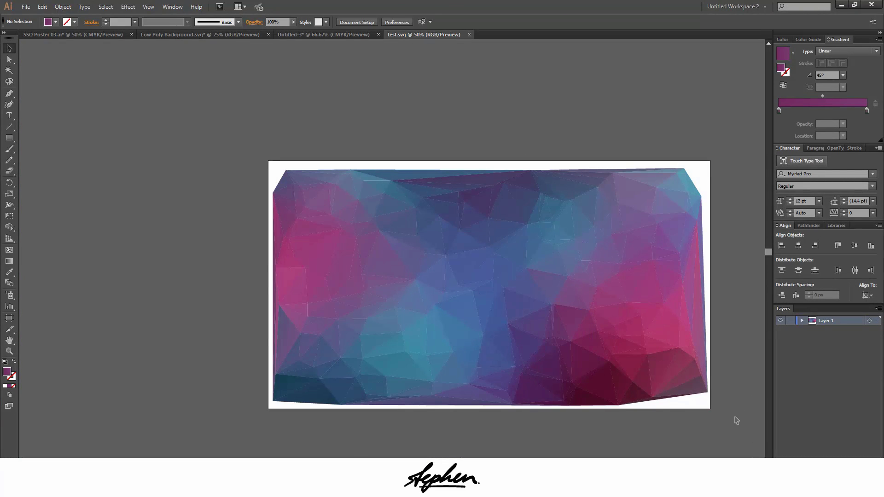
scroll(578, 392, "right", 5)
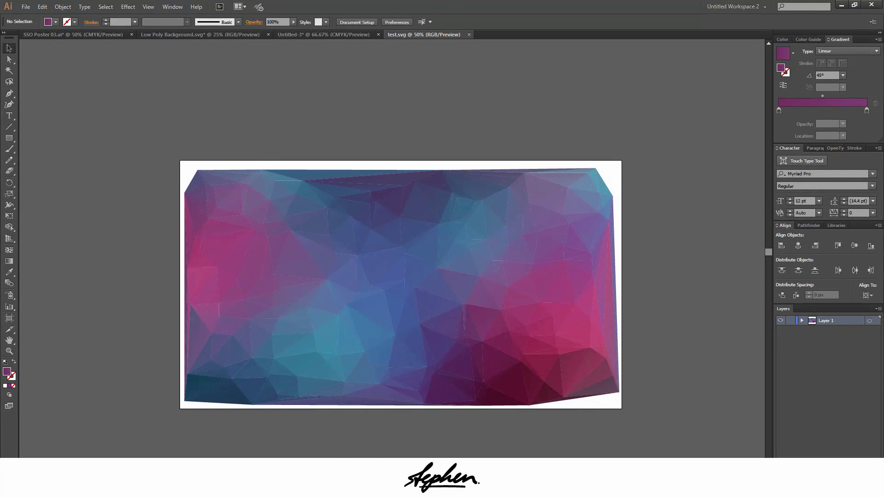
left_click(468, 364)
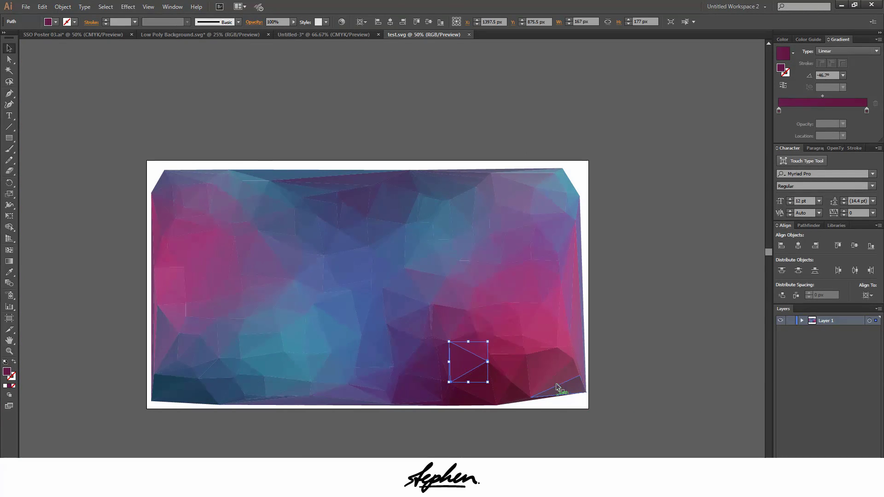
left_click(690, 345)
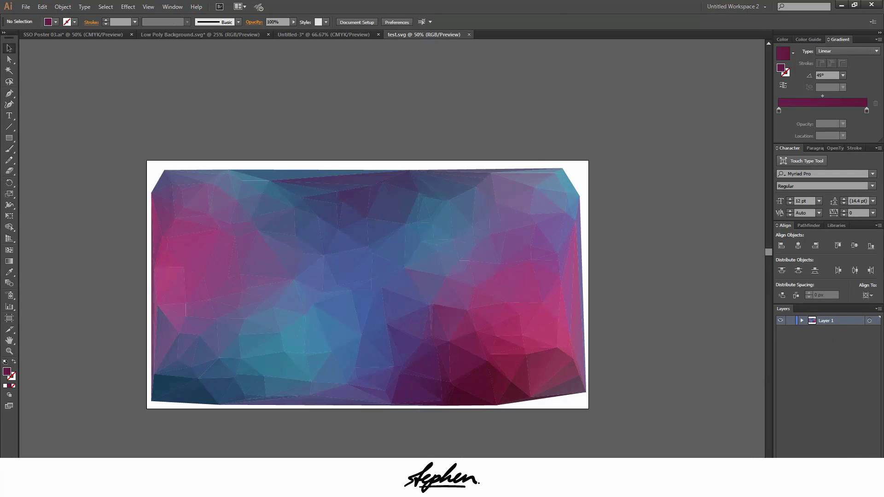
Step: Add Layer 2 and draw a 1920 × 1080 px rectangle covering the artboard
key("ctrl+l")
left_click(9, 137)
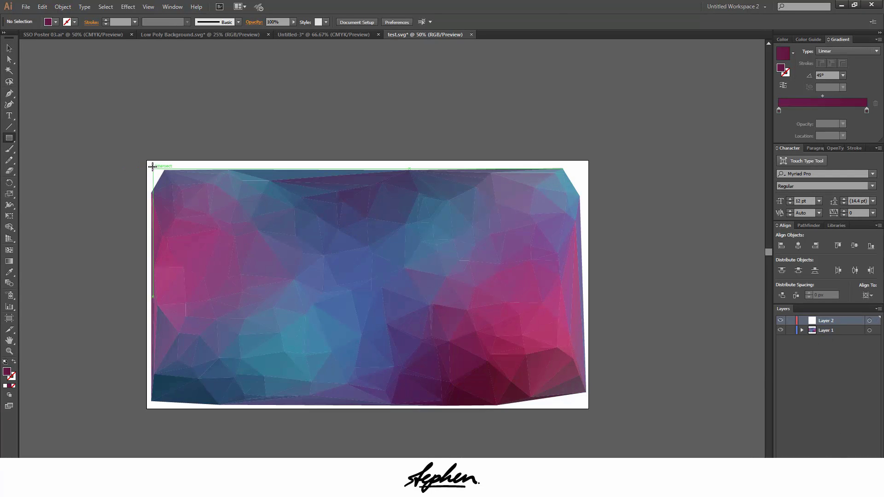
left_click_drag(146, 162, 589, 409)
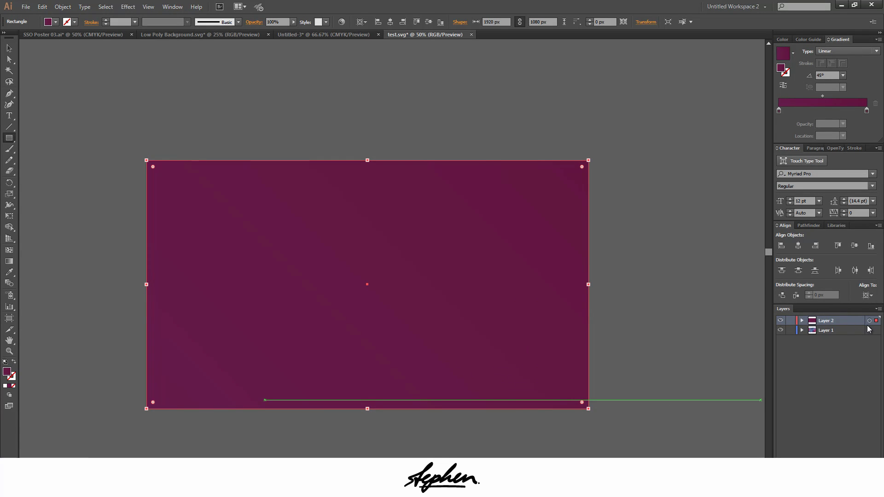
left_click(869, 330)
left_click(9, 48)
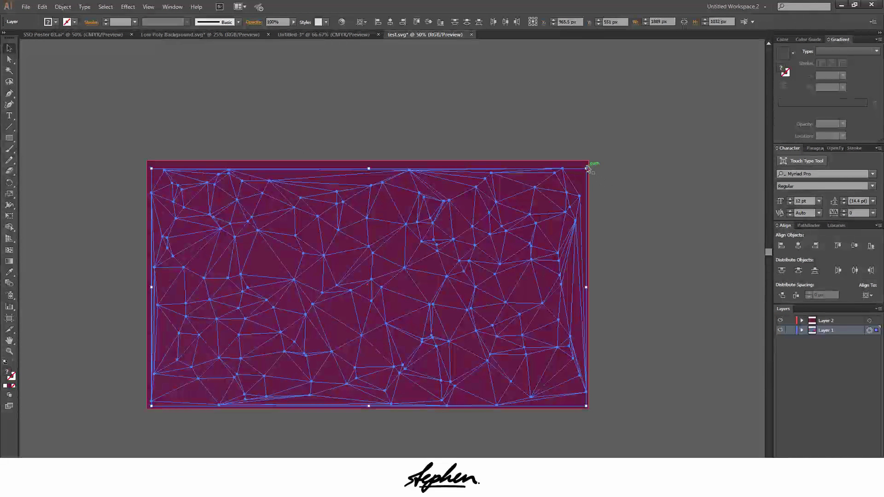
Step: Scale the mesh to about 2267×1211 px and add the artboard rectangle to the selection
left_click_drag(585, 170, 624, 147)
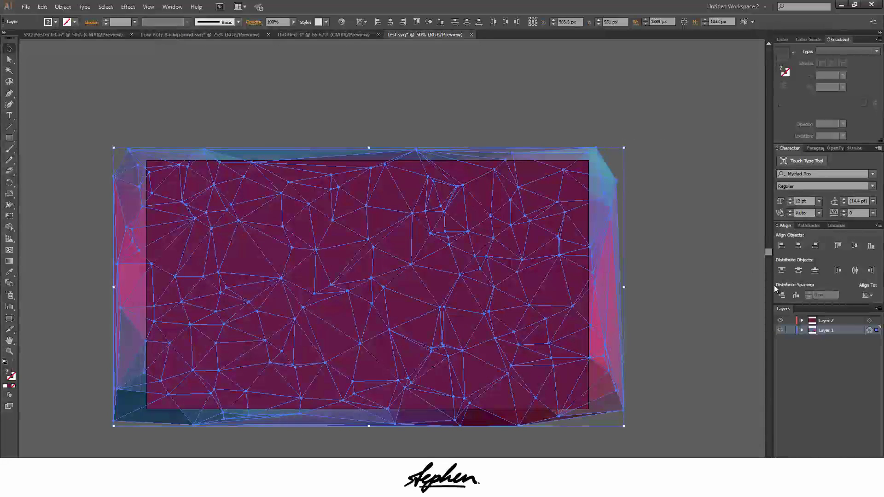
left_click(870, 321, "shift")
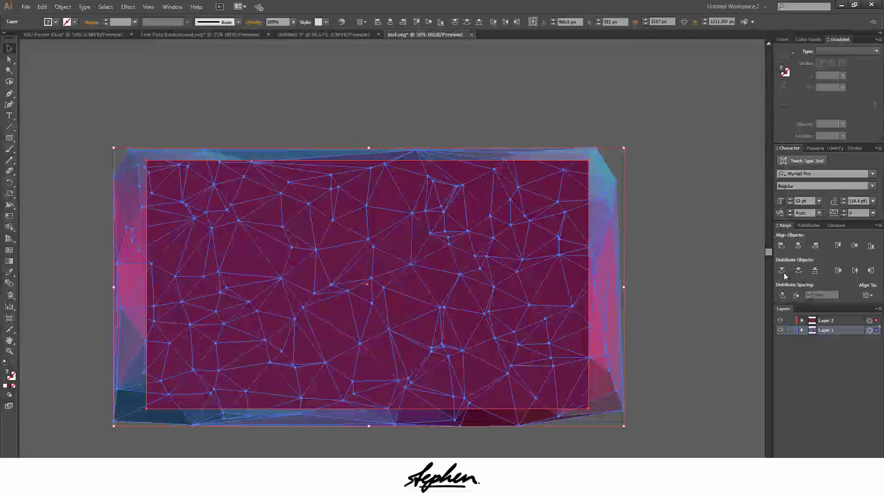
Step: Apply Pathfinder Crop to clip the mesh to the 1920×1080 px rectangle
left_click(816, 226)
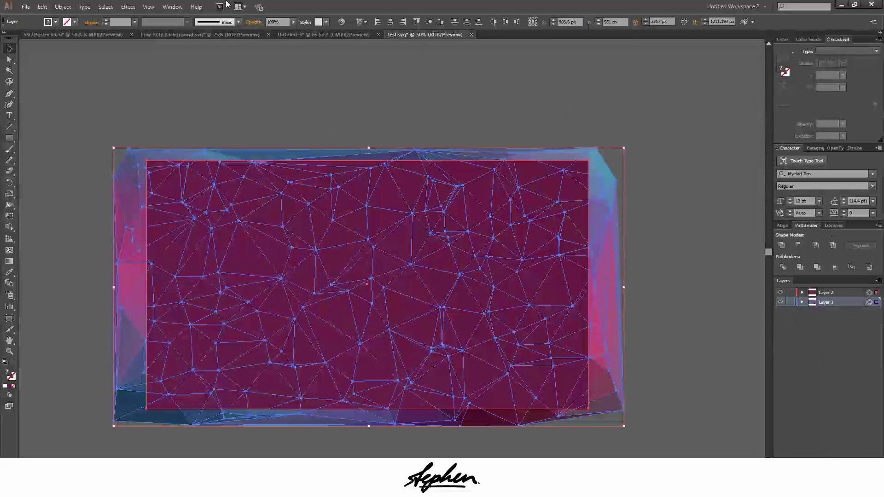
left_click(173, 9)
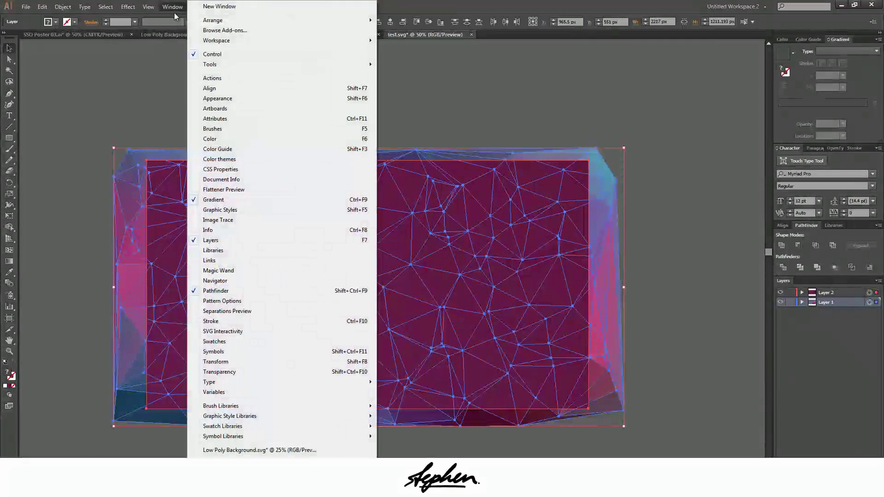
left_click(810, 224)
left_click(835, 268)
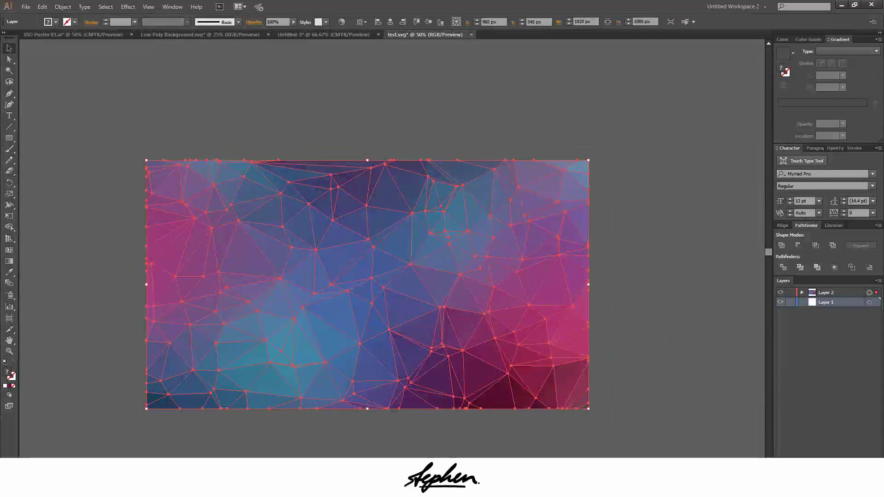
Step: Lock Layer 1 and scale the mesh up to about 4436×2496 px
left_click(613, 268)
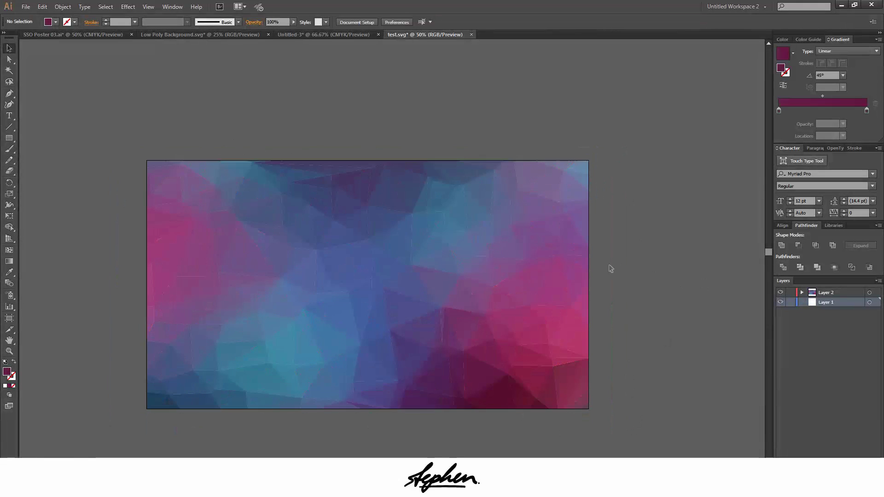
left_click(791, 302)
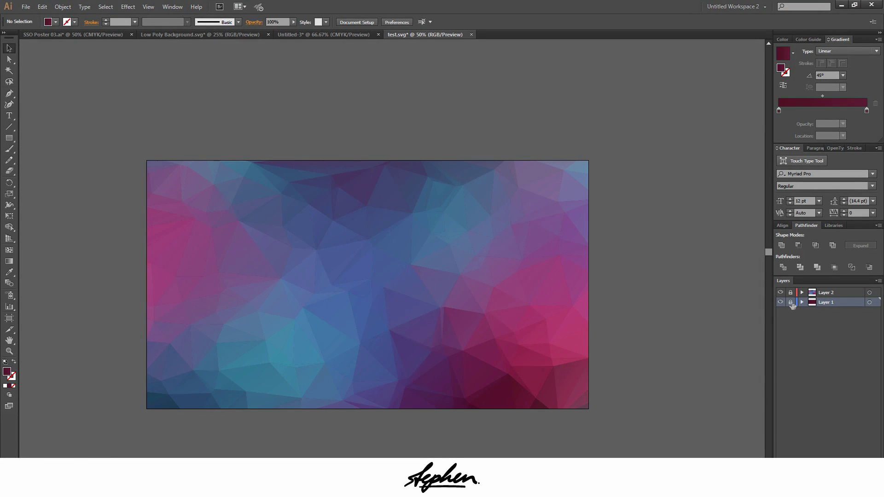
left_click(869, 304)
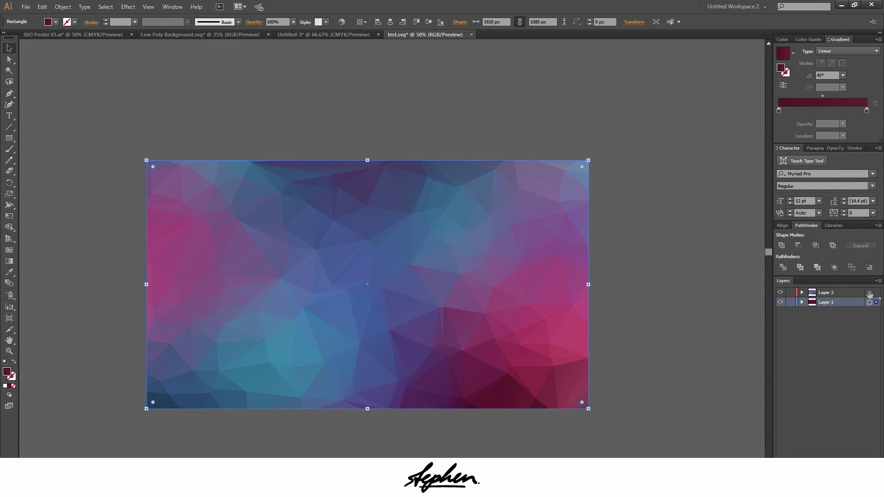
left_click(869, 293, "shift")
scroll(631, 288, "down", 1, "alt")
left_click_drag(603, 203, 558, 95)
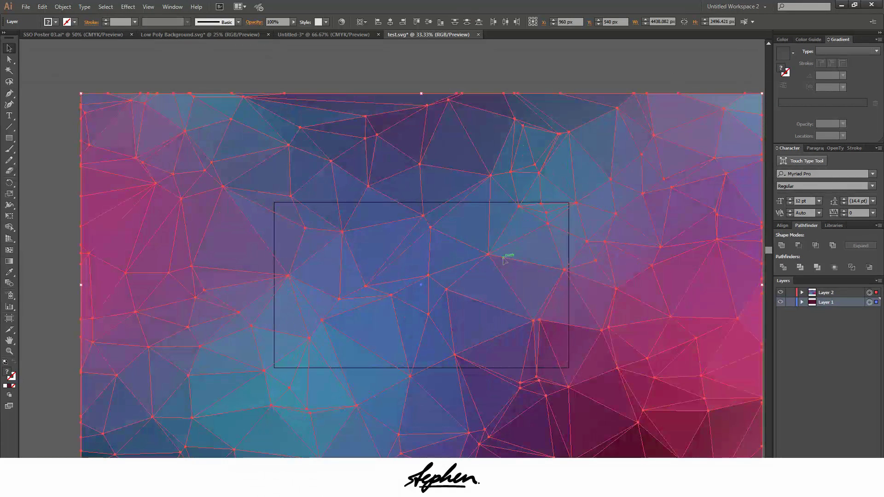
left_click(32, 105)
Step: Move the image and mesh up-left so the deep magenta triangles fill the artboard
scroll(442, 353, "up", 1, "alt")
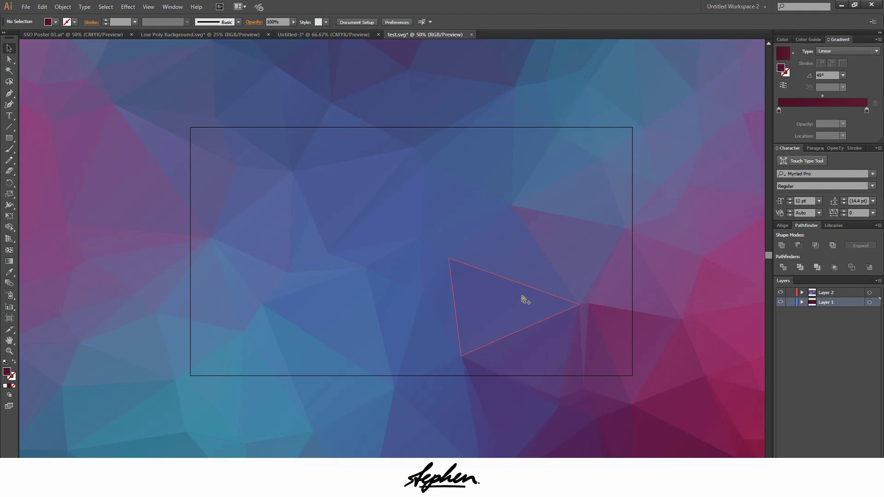
scroll(521, 295, "down", 3, "alt")
left_click_drag(323, 137, 712, 422)
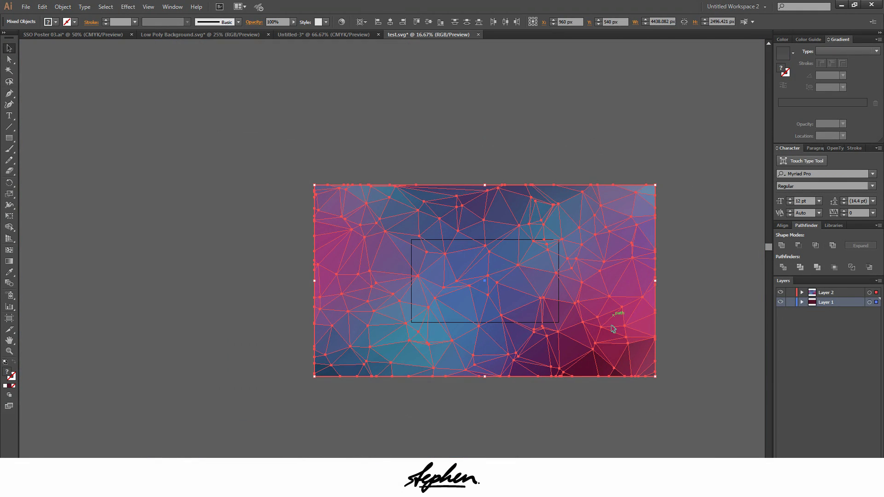
left_click_drag(595, 317, 511, 271)
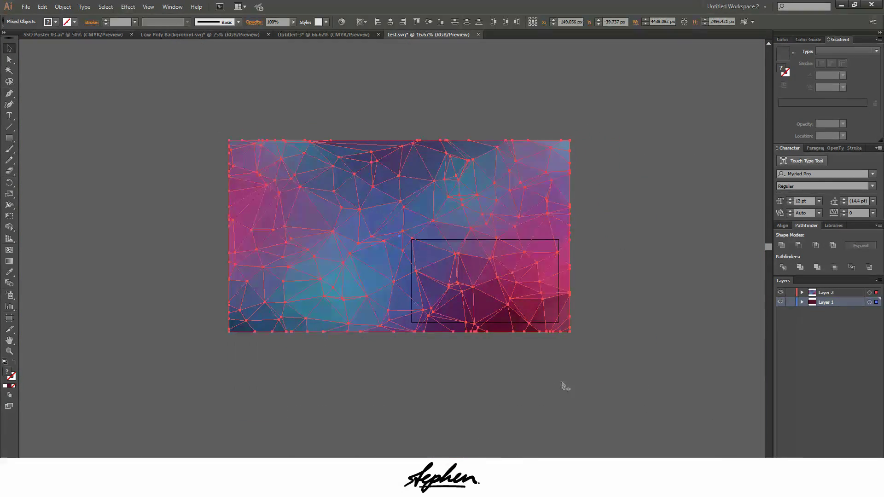
scroll(548, 358, "up", 2, "alt")
left_click(456, 379)
scroll(456, 379, "up", 1)
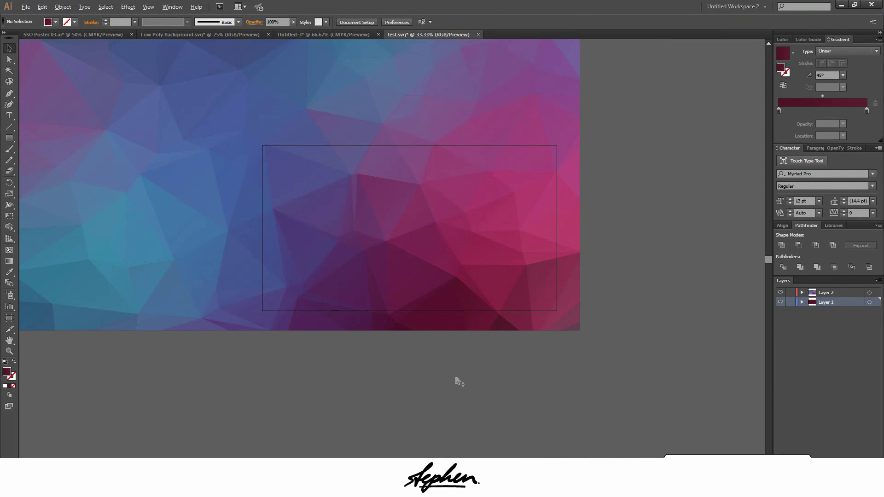
scroll(455, 383, "down", 1, "alt")
scroll(440, 434, "up", 1)
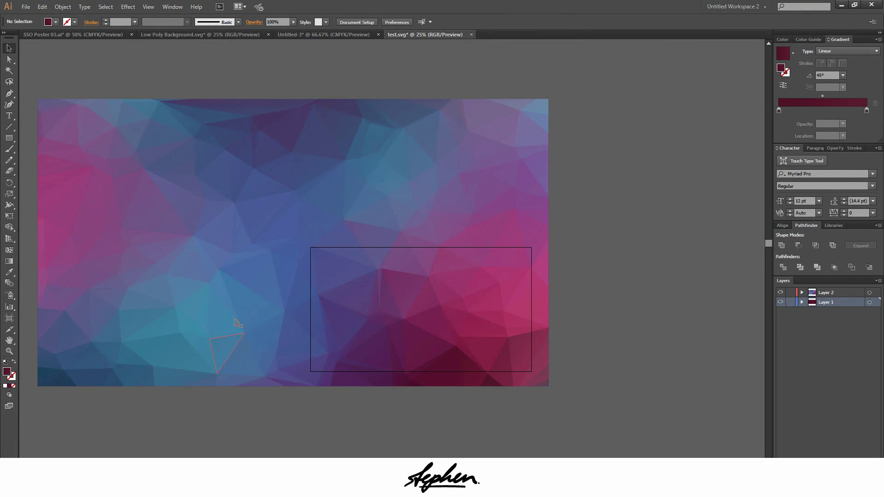
Step: Save for Web as a 1920×1080 PNG-24 named testttt on the Desktop
left_click(25, 7)
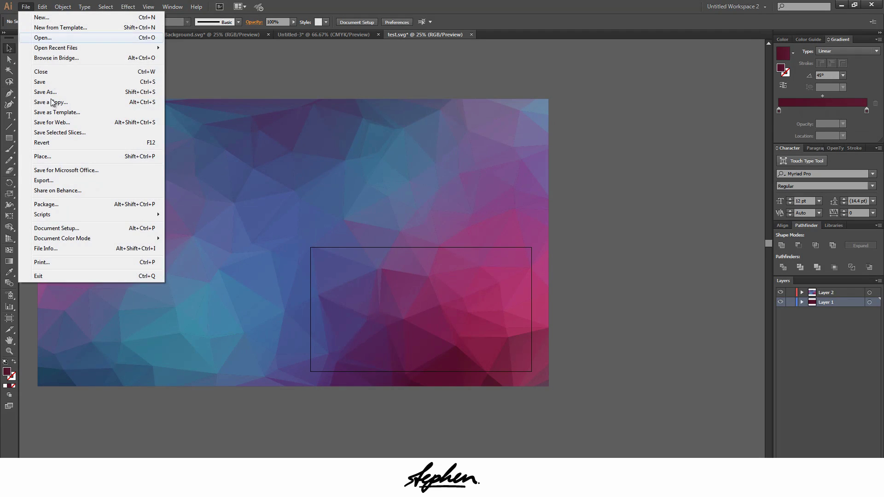
left_click(53, 123)
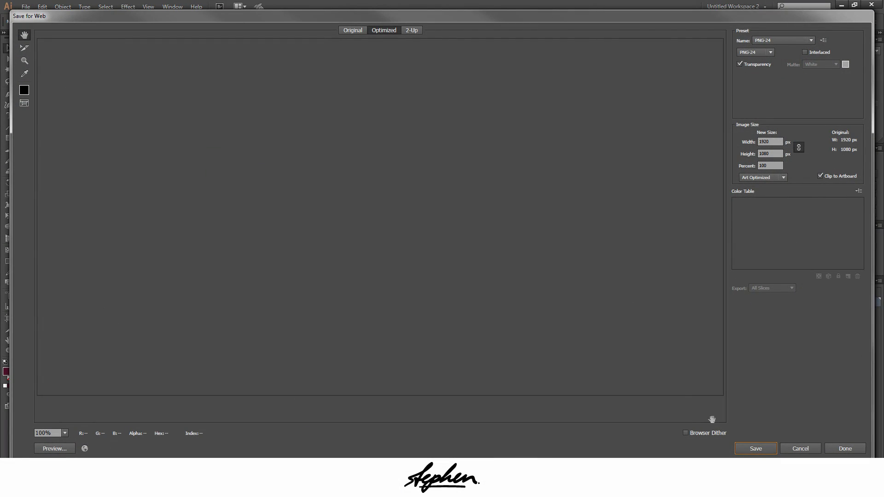
left_click(756, 448)
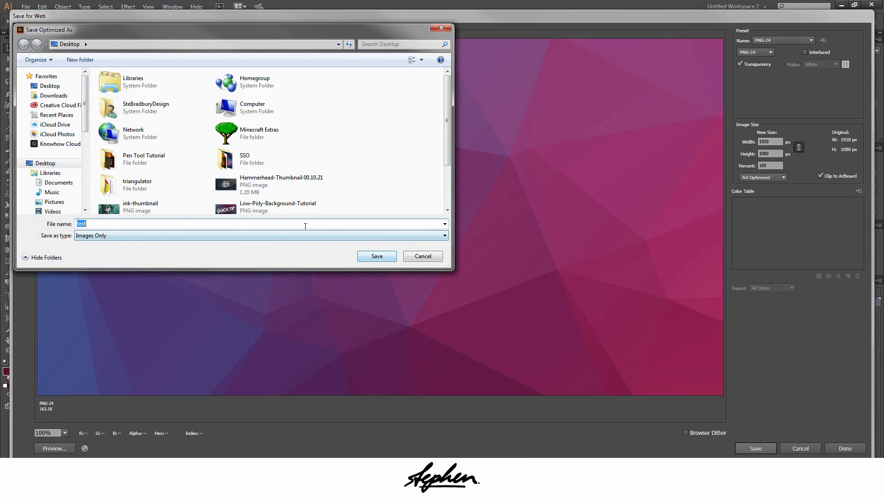
type("ttt")
left_click(380, 256)
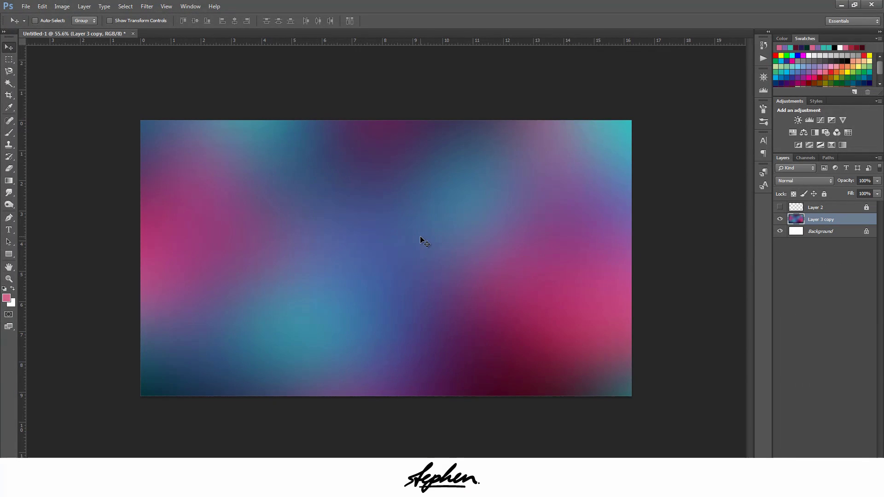
Step: Place the exported testttt PNG onto the Photoshop gradient canvas
left_click(168, 430)
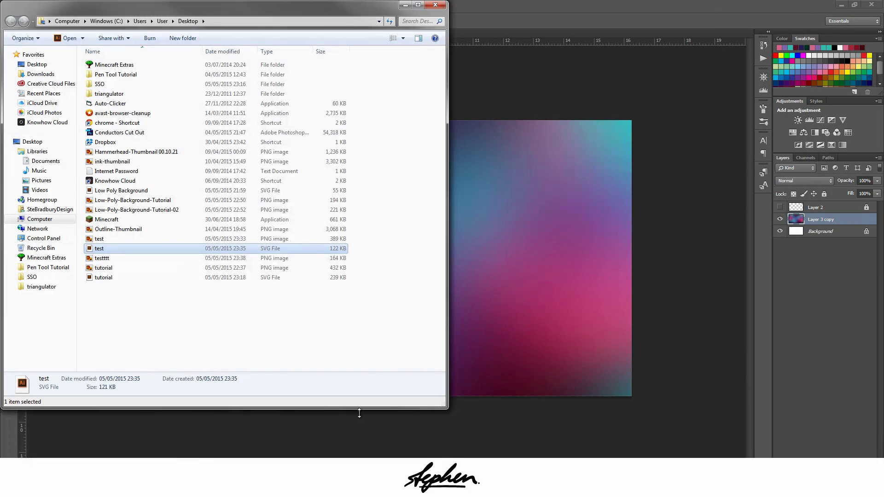
left_click_drag(109, 260, 514, 258)
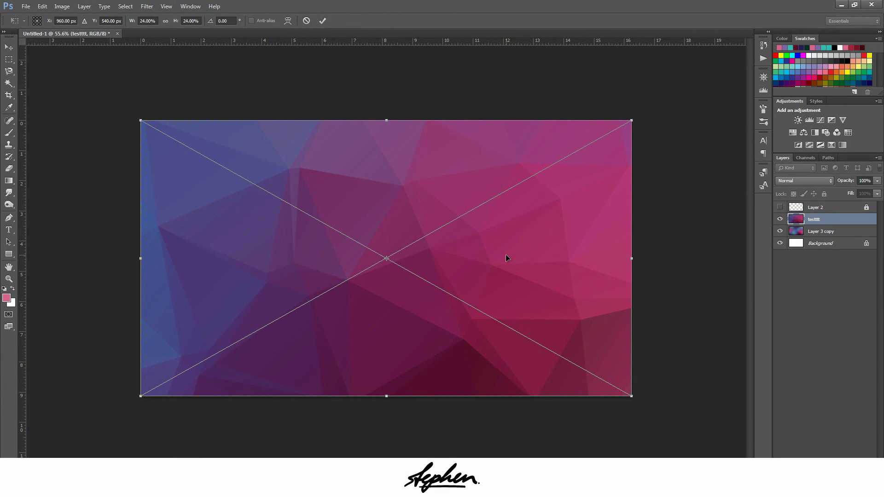
key("Return")
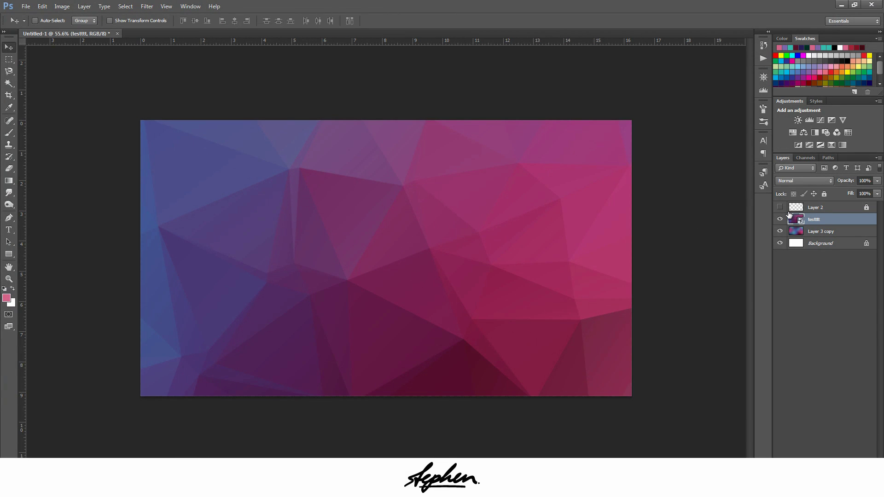
Step: Duplicate the testttt layer and rasterize the copy
key("ctrl+j")
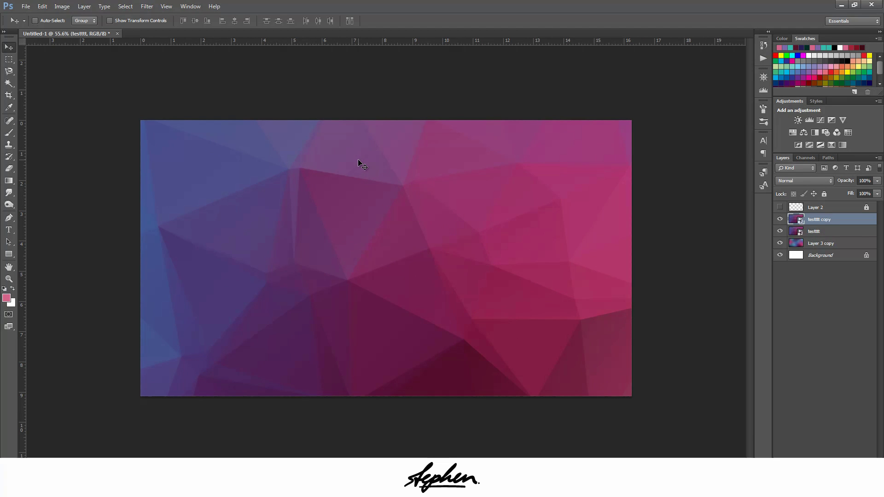
right_click(828, 218)
left_click(759, 240)
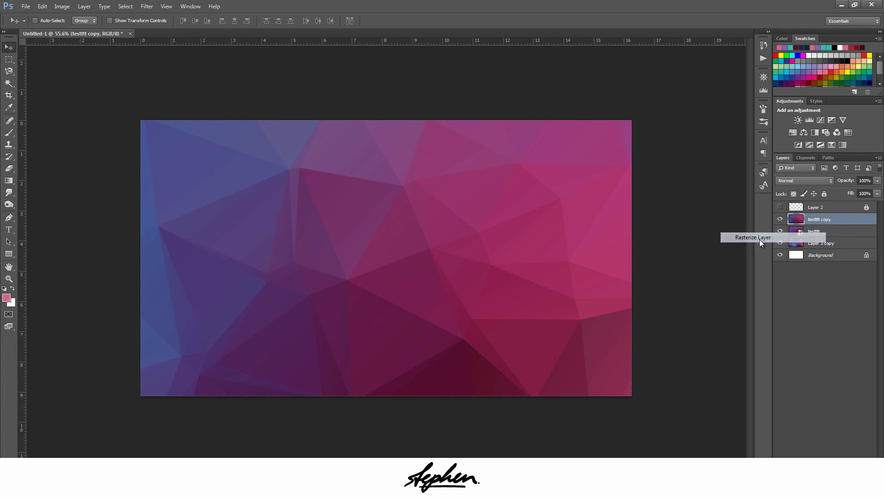
Step: Apply Color Lookup with the Fuji ETERNA 250D Fuji 3510 (by Adobe).cube 3DLUT to the copy
left_click(83, 6)
mouse_move(61, 6)
mouse_move(81, 29)
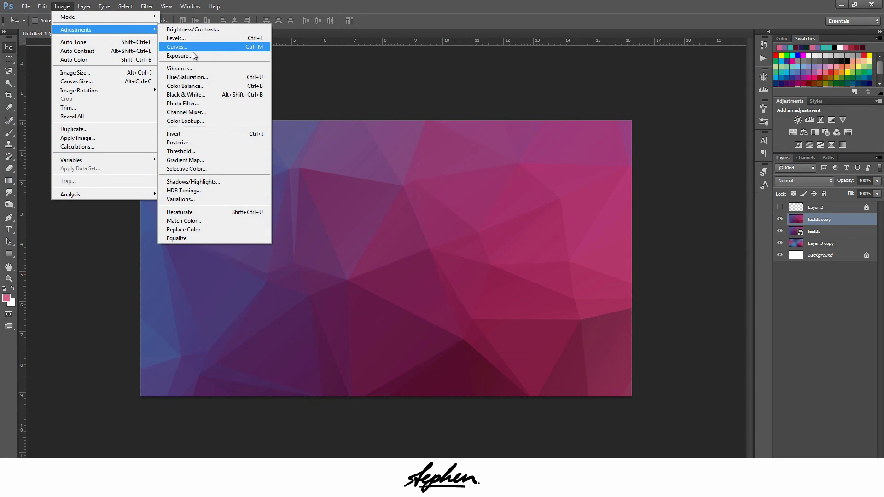
left_click(187, 120)
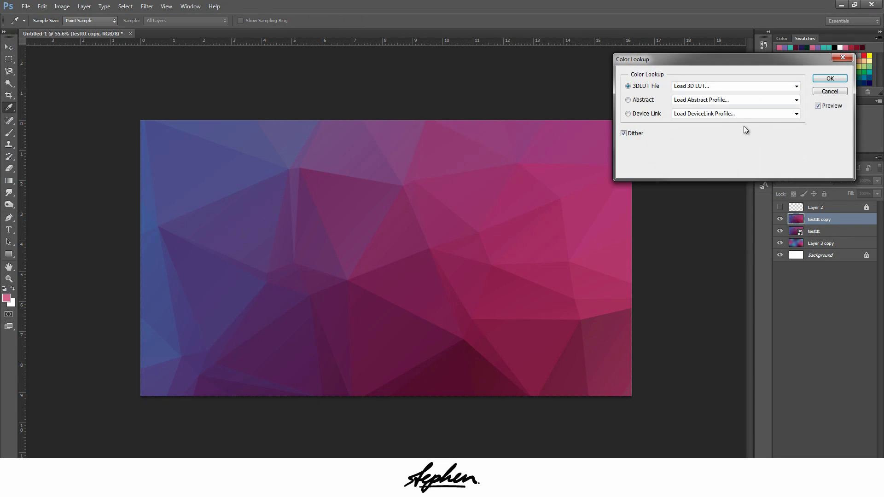
left_click(697, 88)
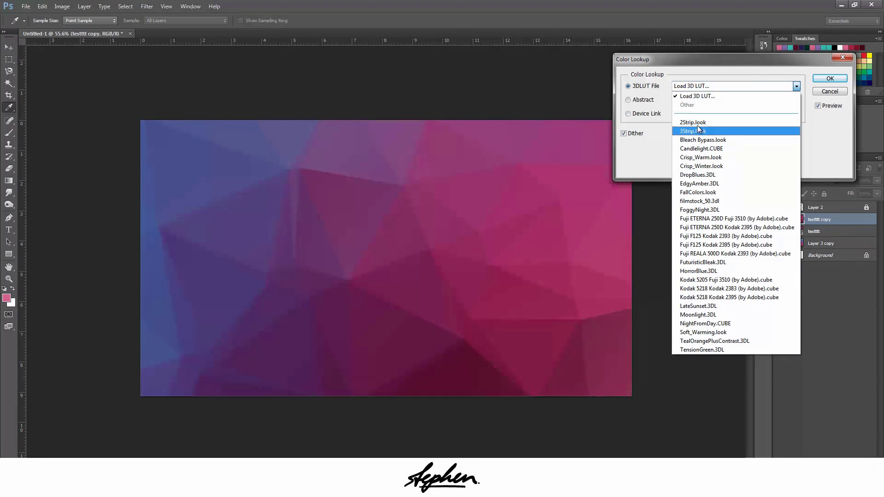
left_click(702, 101)
scroll(699, 87, "down", 5)
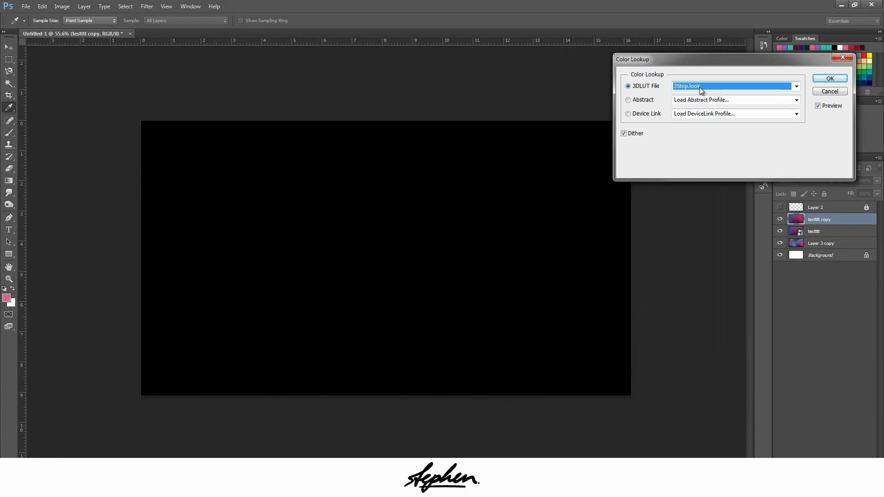
scroll(700, 87, "down", 6)
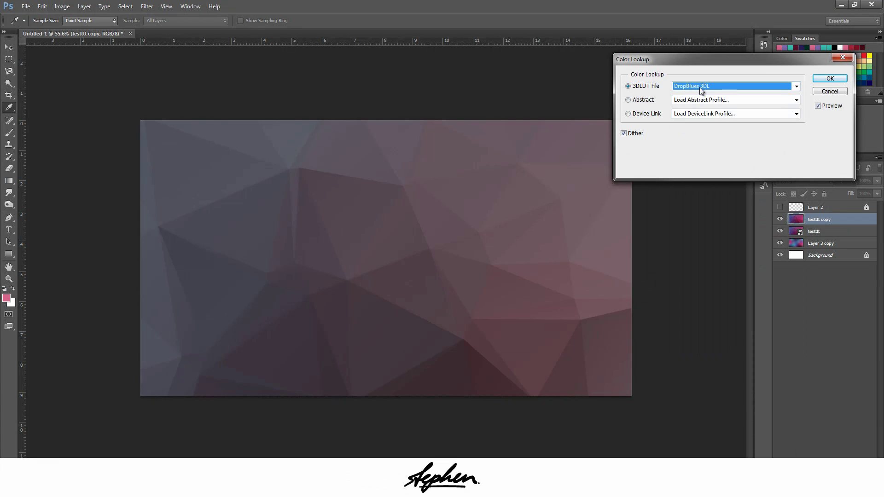
scroll(700, 87, "down", 1)
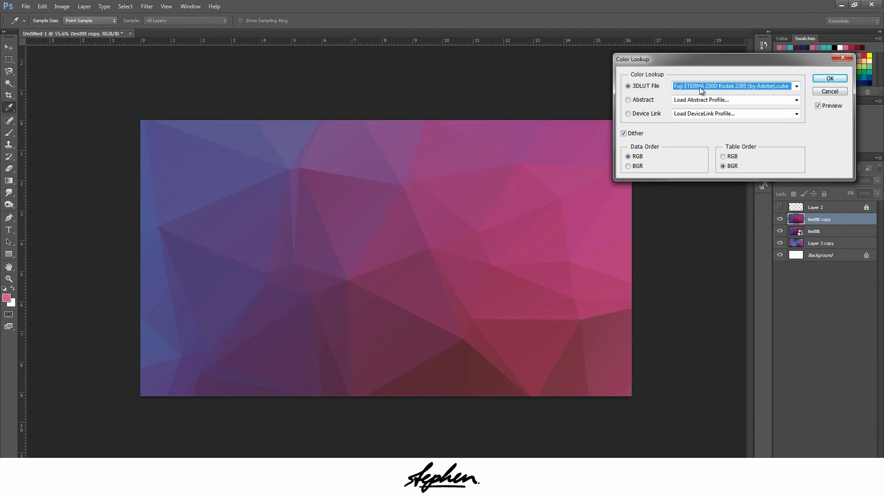
scroll(699, 87, "up", 1)
left_click(700, 87)
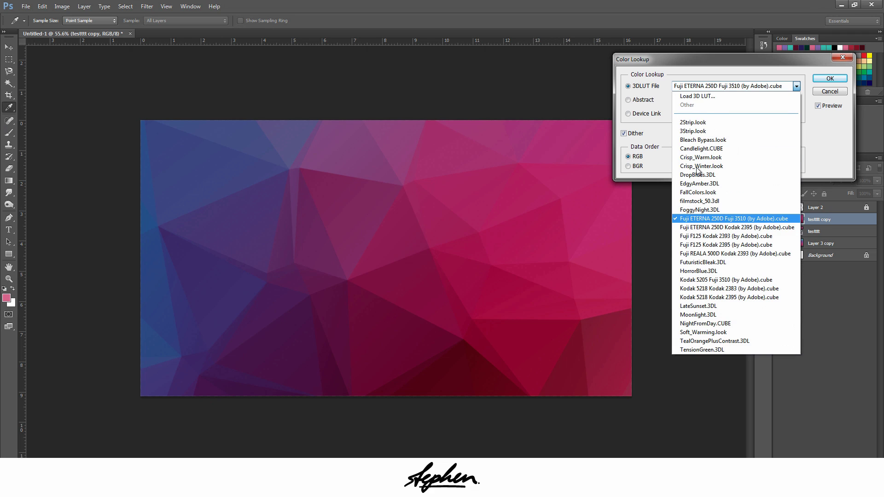
left_click(703, 218)
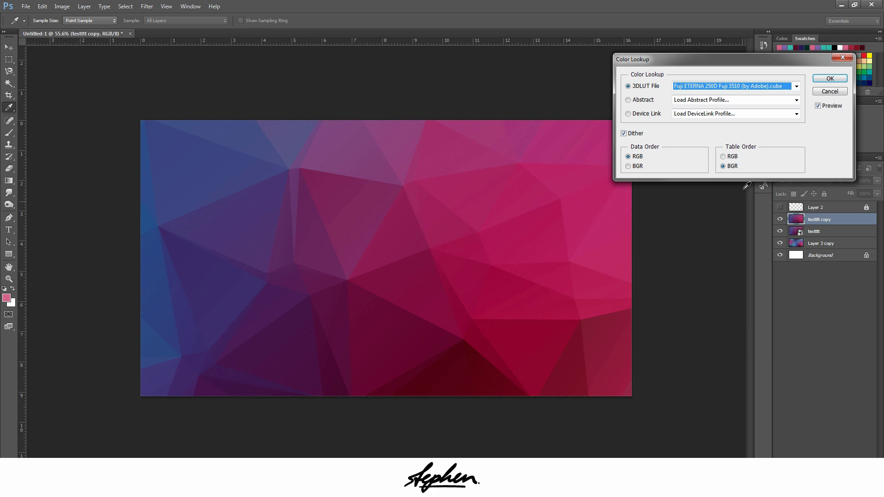
left_click(829, 80)
Step: Toggle the graded copy's visibility to compare before and after
key("v")
scroll(453, 276, "down", 3)
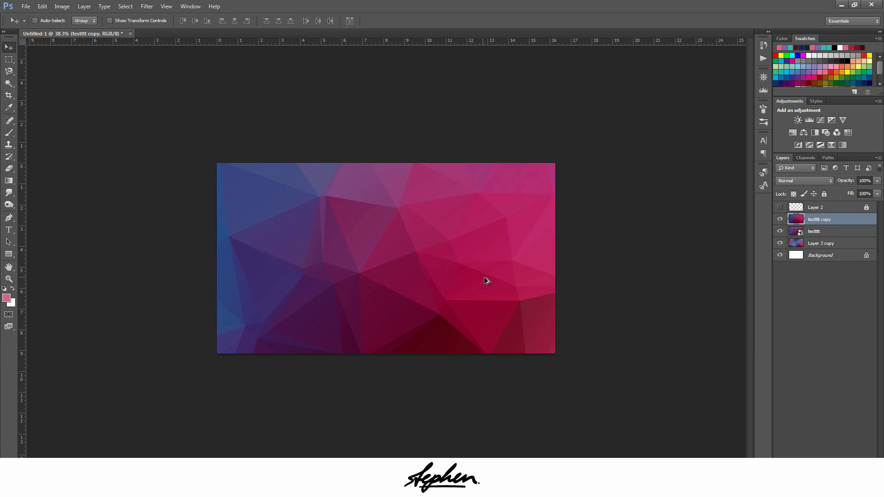
scroll(484, 277, "up", 2)
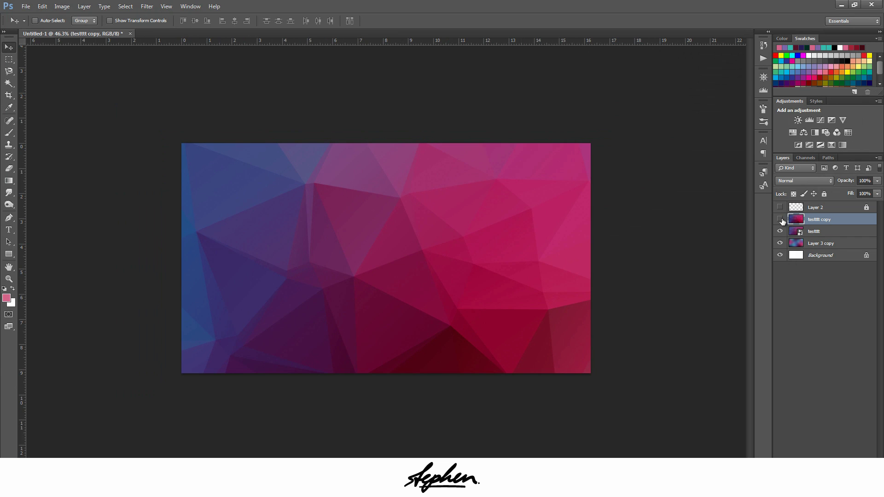
left_click(782, 220)
left_click(781, 220)
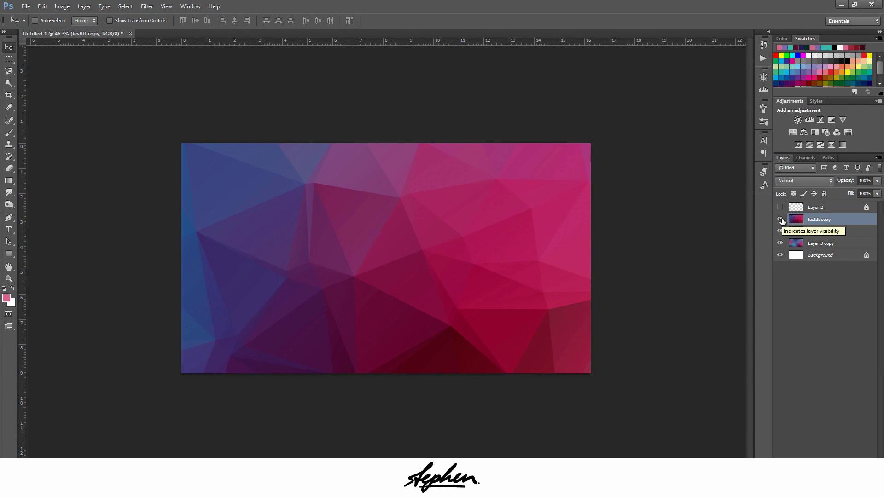
left_click(781, 220)
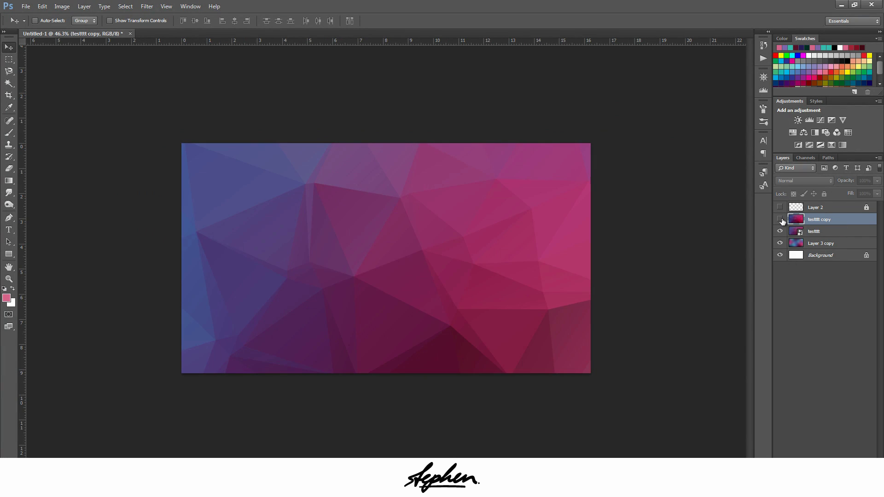
left_click(781, 219)
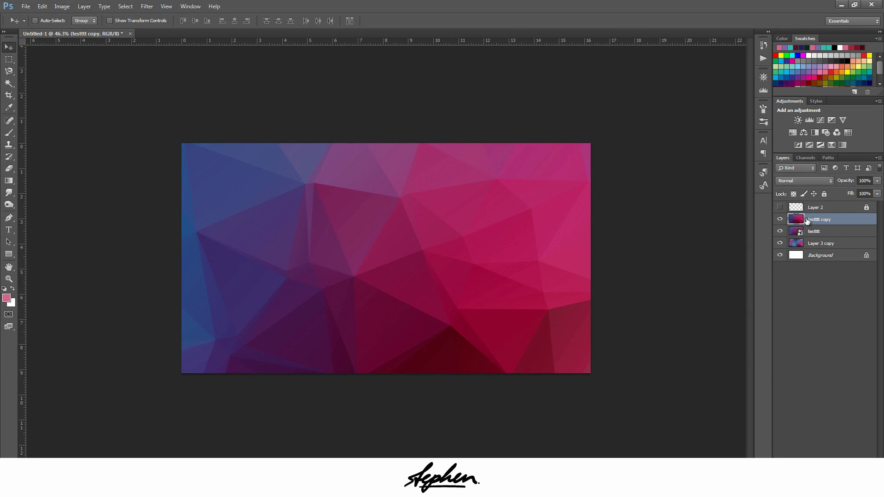
Step: Apply a Hue/Saturation hue shift of +91 to the testttt copy layer
key("ctrl+u")
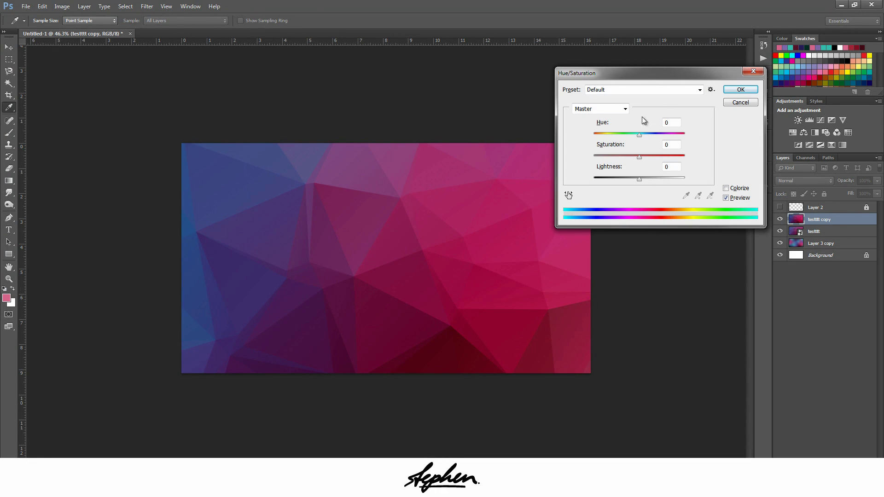
left_click_drag(659, 74, 680, 78)
left_click_drag(659, 138, 690, 139)
left_click(760, 94)
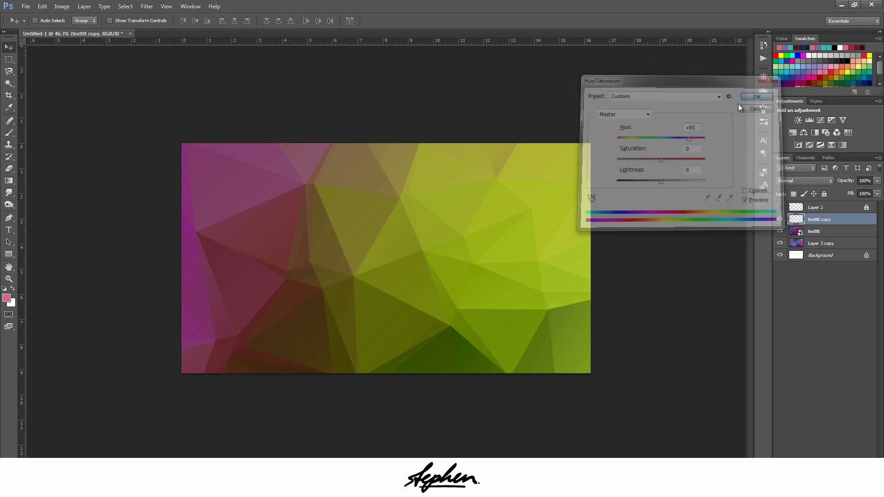